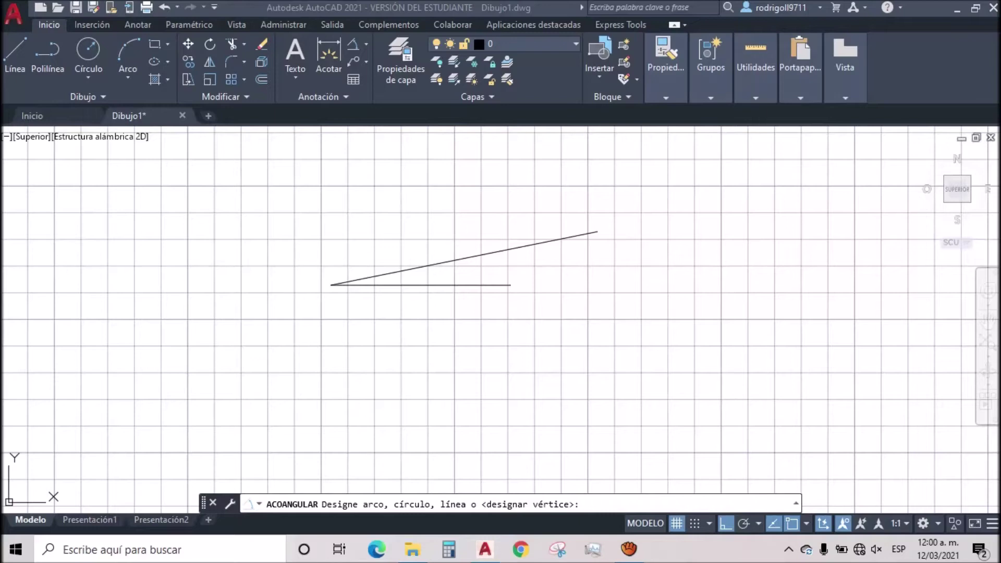
- Cancel the pending ACOANGULAR dimension command, leaving the two lines unchanged
{"action": "key", "text": "Escape"}
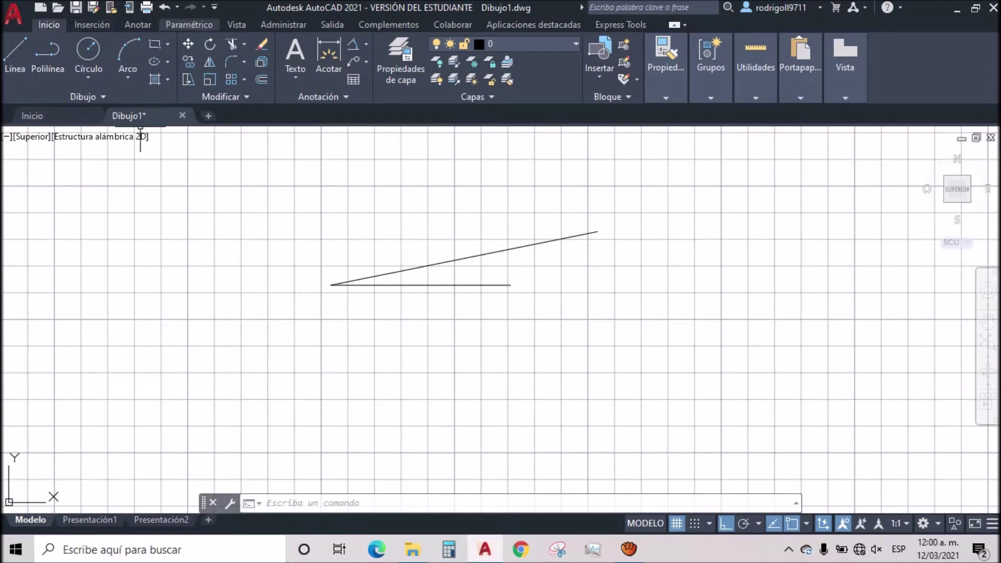
{"action": "left_click", "coordinate": [189, 24]}
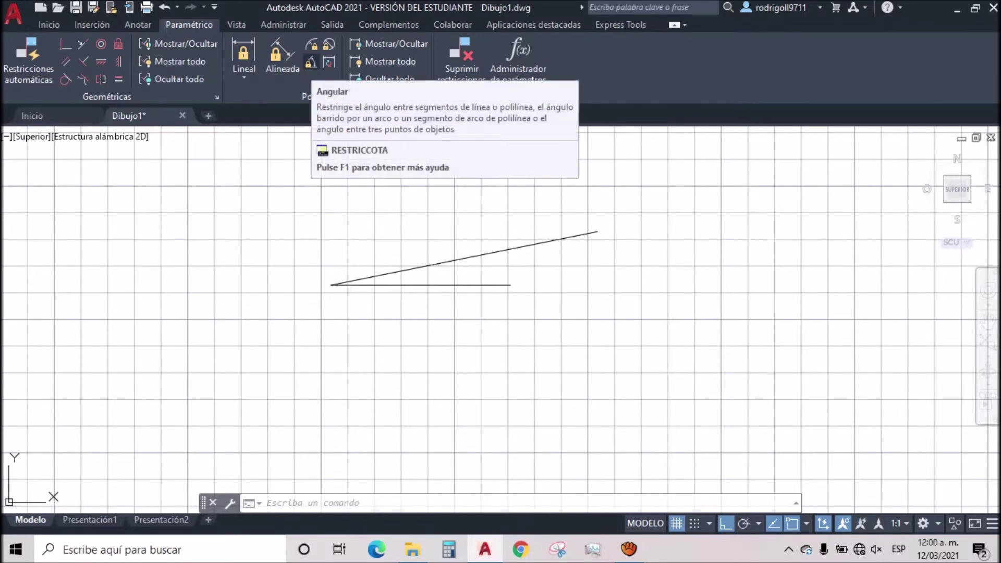
- Start the RCANGULAR angular constraint from the Paramétrico ribbon
{"action": "left_click", "coordinate": [311, 62]}
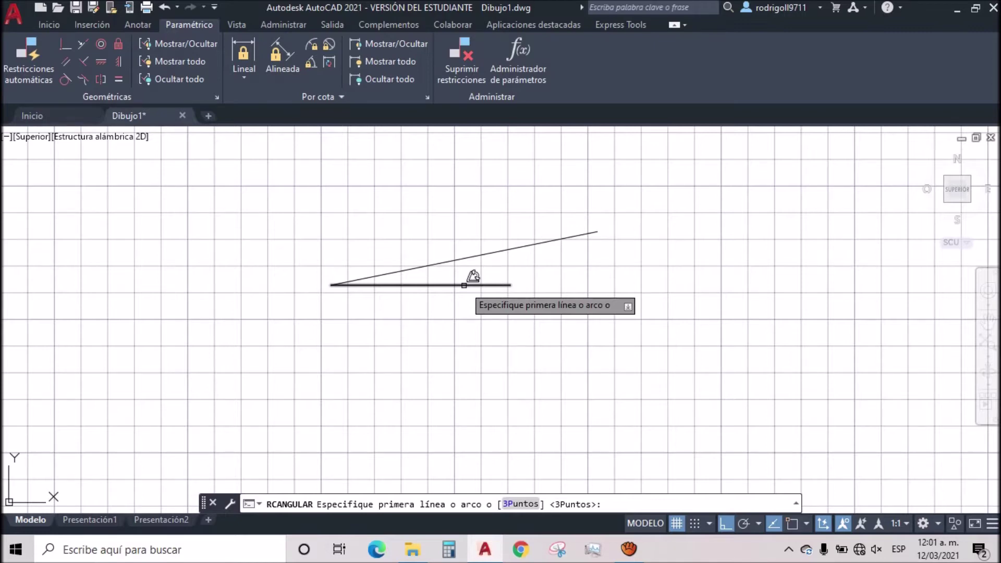
- Constrain the horizontal and sloped lines to a 45° angle
{"action": "left_click", "coordinate": [464, 285]}
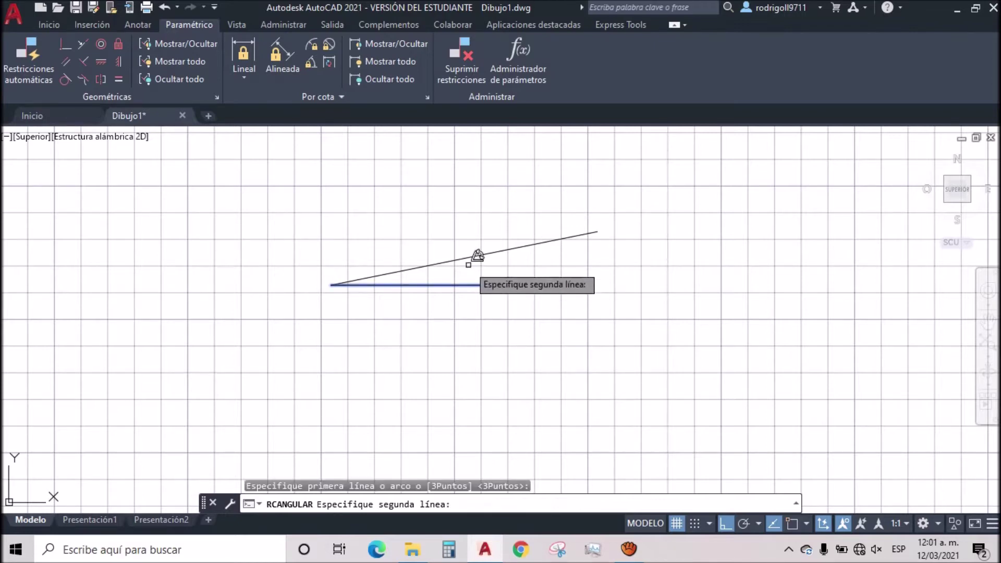
{"action": "left_click", "coordinate": [478, 256]}
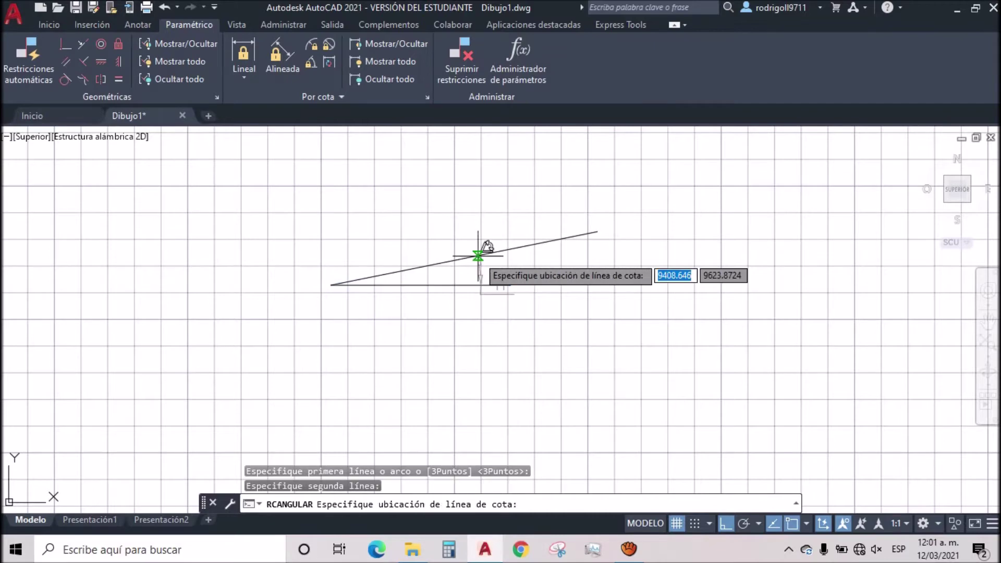
{"action": "scroll", "coordinate": [493, 271], "scroll_direction": "up", "scroll_amount": 3}
{"action": "scroll", "coordinate": [489, 275], "scroll_direction": "up", "scroll_amount": 3}
{"action": "left_click", "coordinate": [489, 275]}
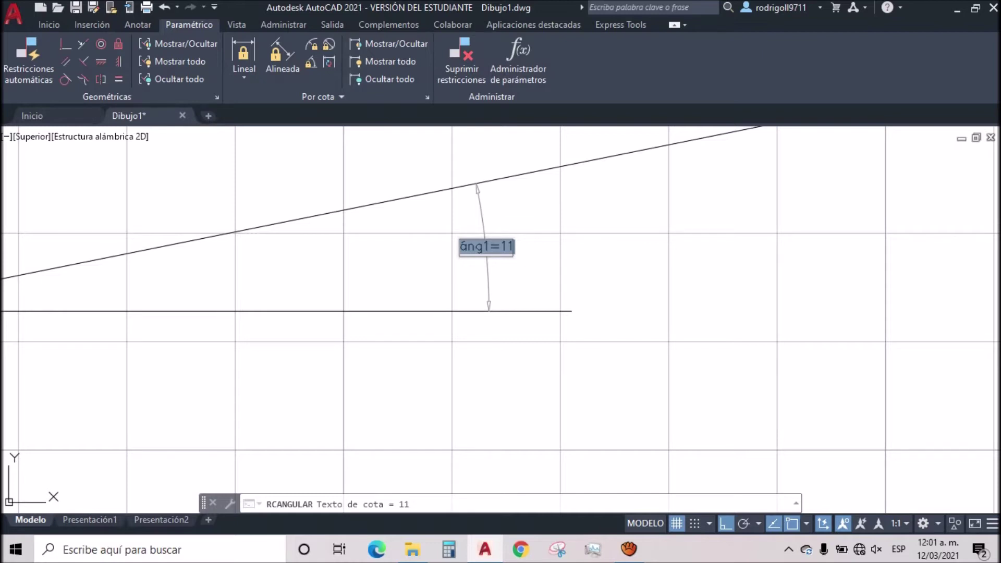
{"action": "type", "text": "45"}
{"action": "key", "text": "Return"}
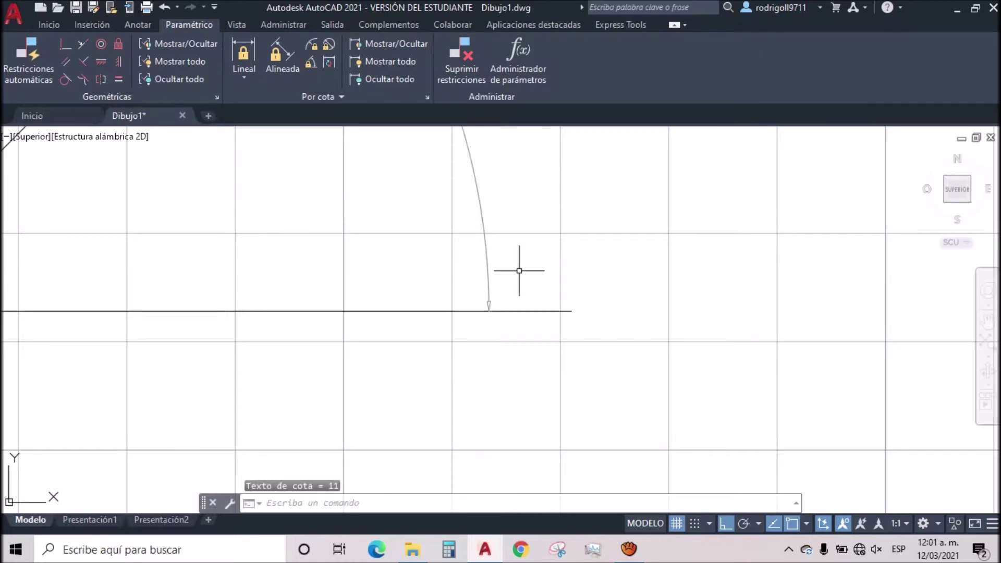
- Delete the áng1=45 constraint and undo back to the original unconstrained angle
{"action": "scroll", "coordinate": [519, 270], "scroll_direction": "down", "scroll_amount": 1}
{"action": "scroll", "coordinate": [530, 273], "scroll_direction": "down", "scroll_amount": 1}
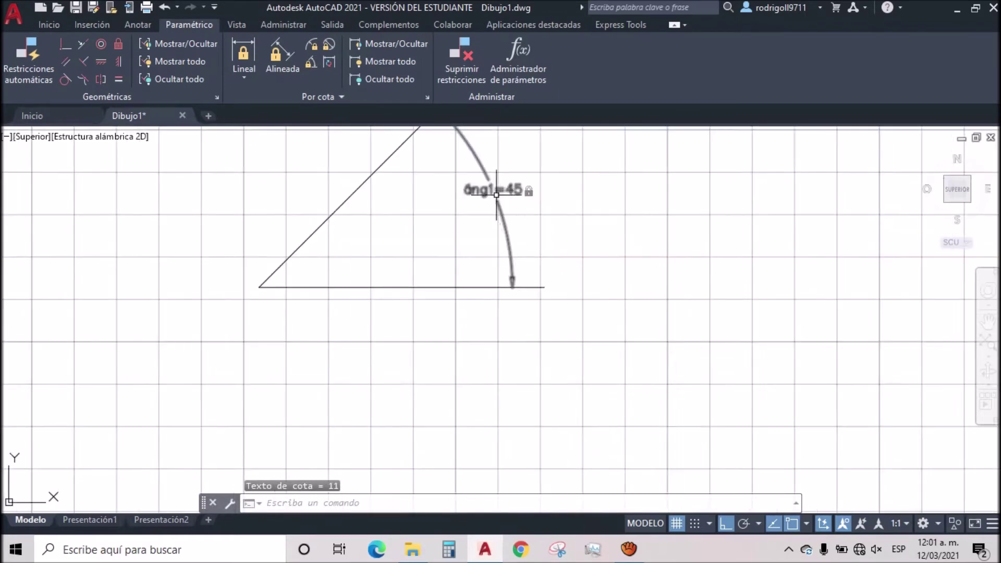
{"action": "scroll", "coordinate": [503, 201], "scroll_direction": "down", "scroll_amount": 1}
{"action": "middle_click_drag", "start_coordinate": [509, 214], "coordinate": [511, 285]}
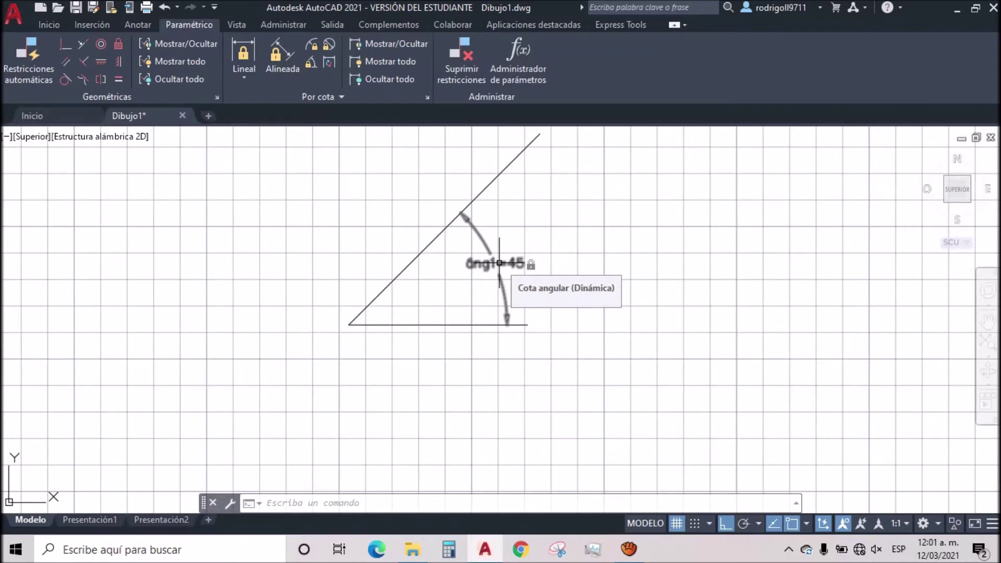
{"action": "left_click", "coordinate": [499, 263]}
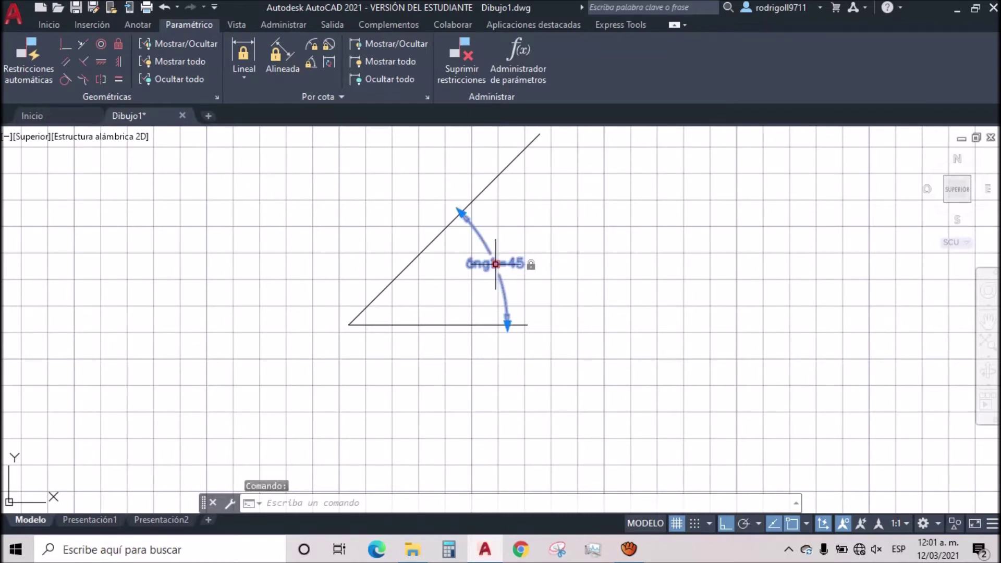
{"action": "key", "text": "Delete"}
{"action": "left_click", "coordinate": [165, 7]}
{"action": "key", "text": "ctrl+z"}
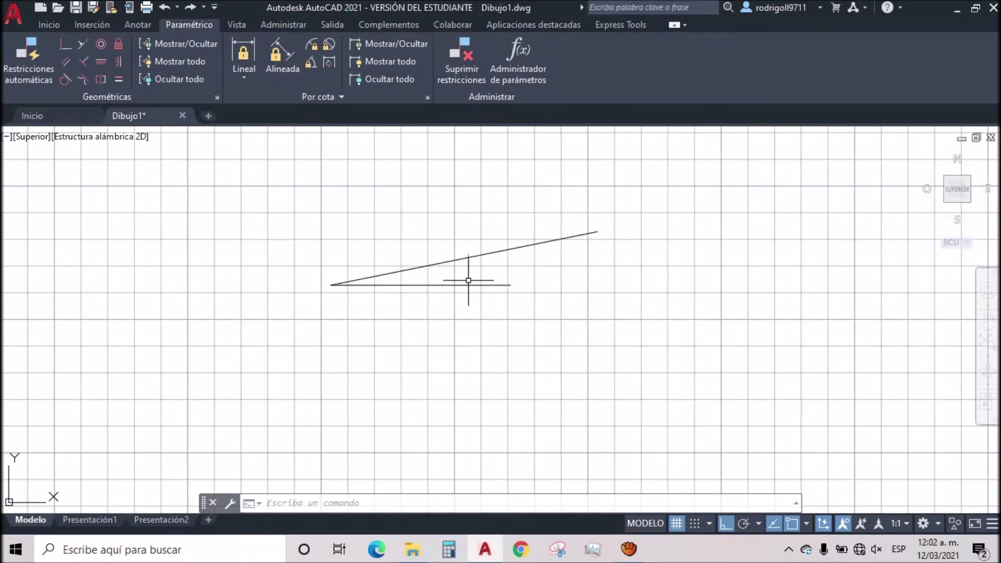
- Constrain the sloped and horizontal lines to 45° again, then undo it with Ctrl+Z
{"action": "left_click", "coordinate": [311, 62]}
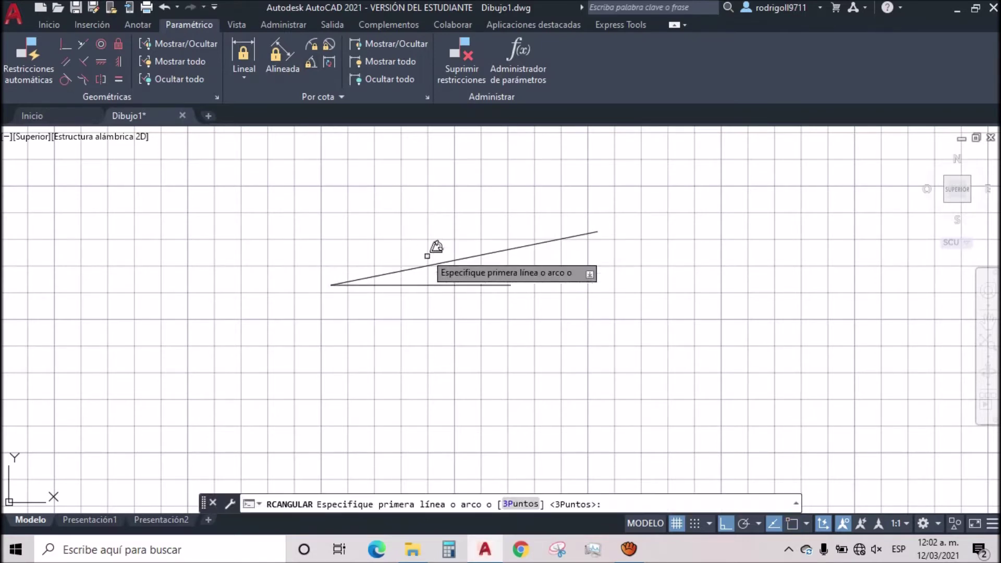
{"action": "left_click", "coordinate": [449, 260]}
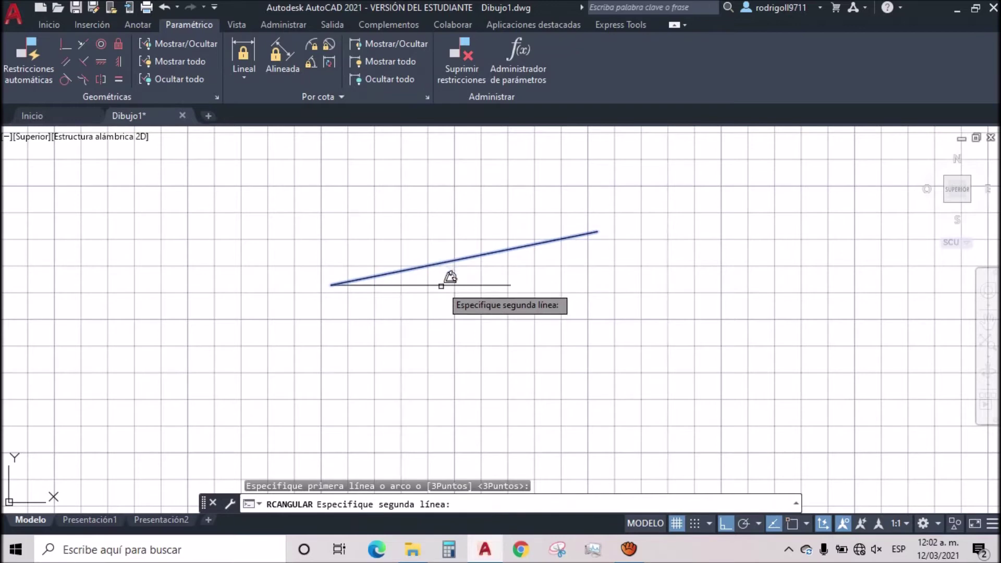
{"action": "left_click", "coordinate": [441, 285]}
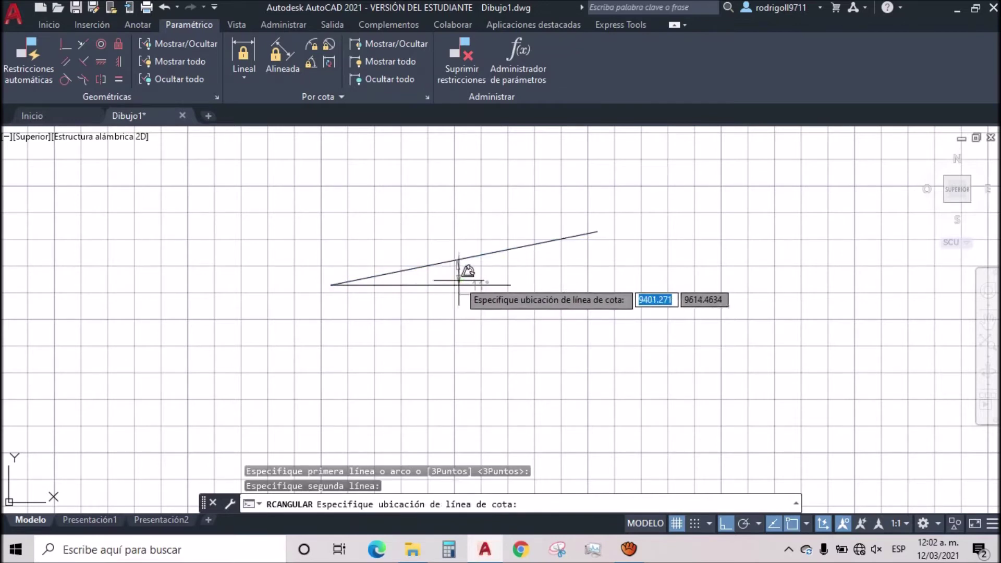
{"action": "left_click", "coordinate": [527, 282]}
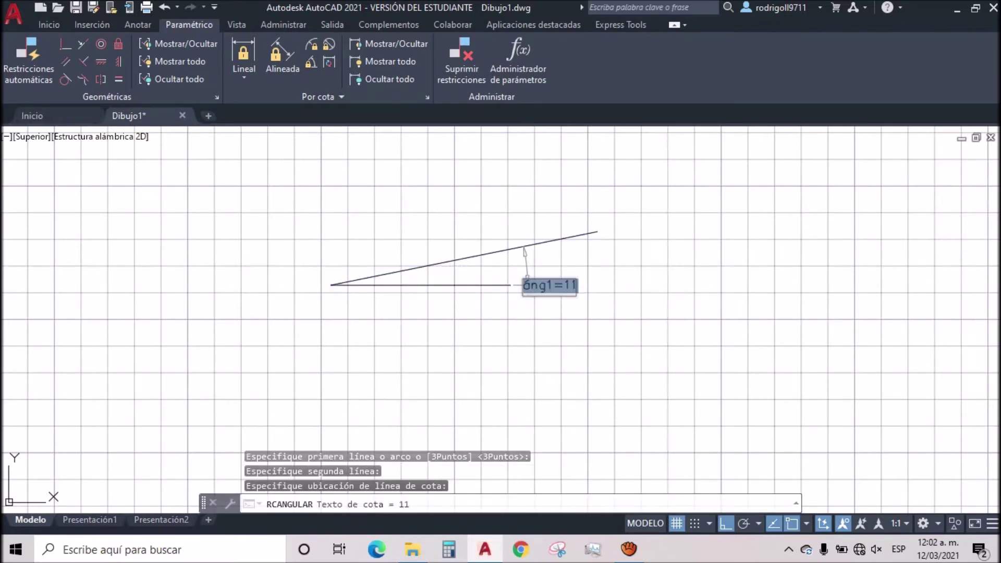
{"action": "type", "text": "45"}
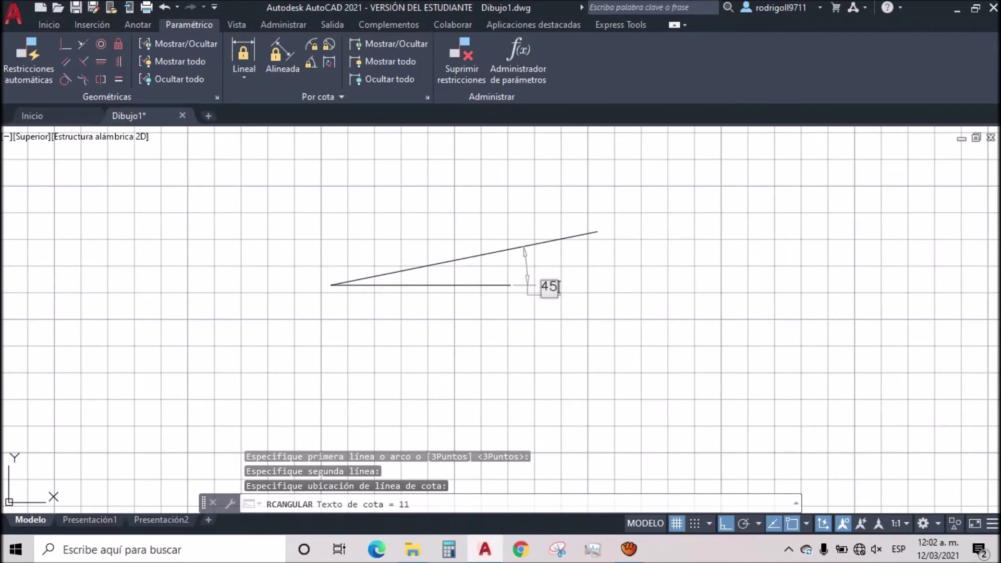
{"action": "key", "text": "Return"}
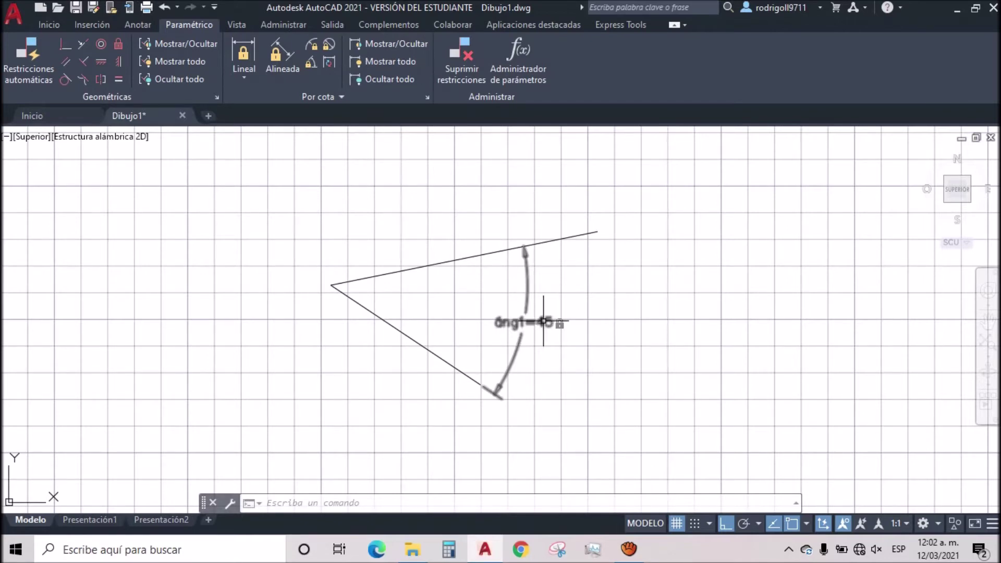
{"action": "left_click", "coordinate": [543, 321]}
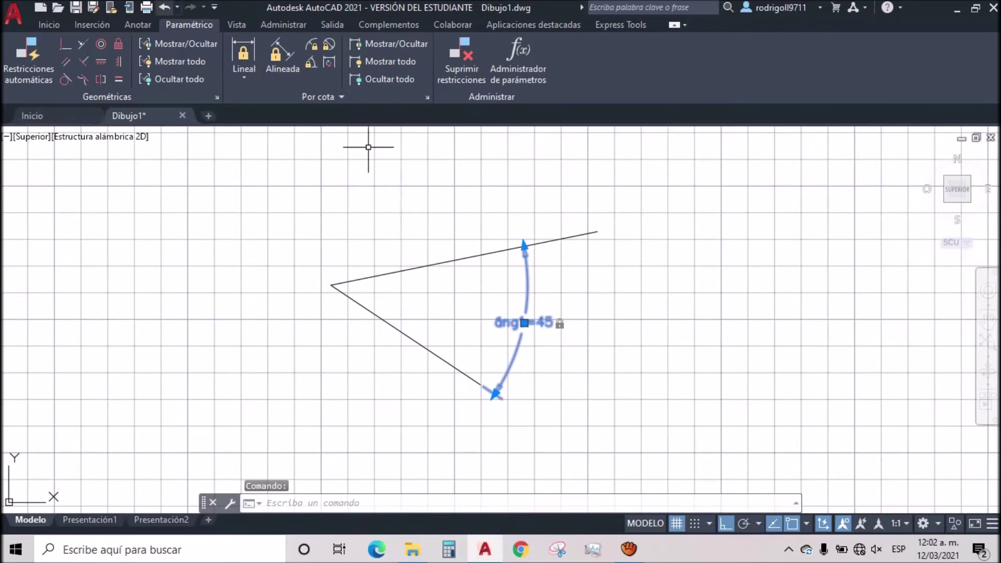
{"action": "key", "text": "ctrl+z"}
{"action": "key", "text": "ctrl+z"}
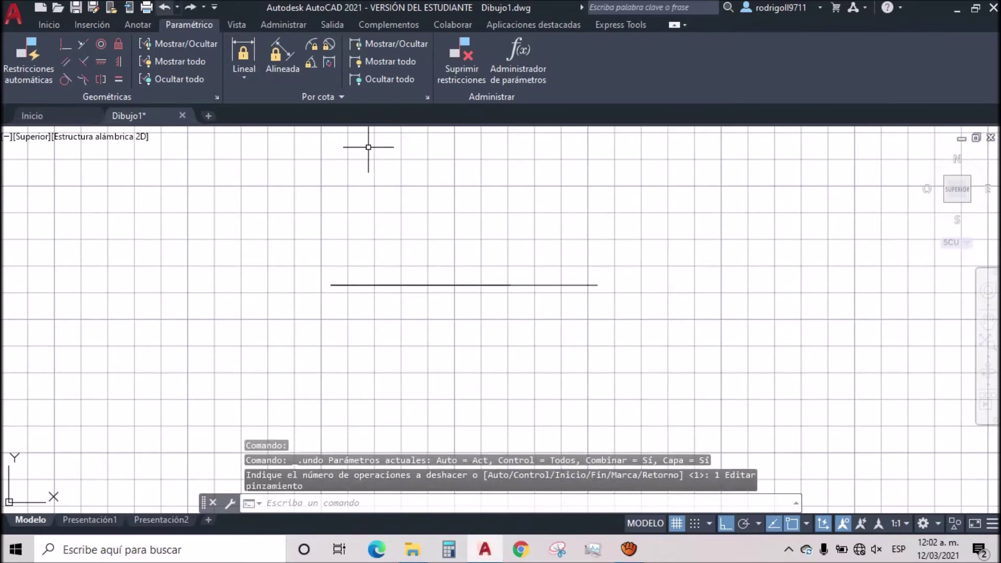
- Erase both existing horizontal lines, clearing the drawing
{"action": "left_click", "coordinate": [574, 283]}
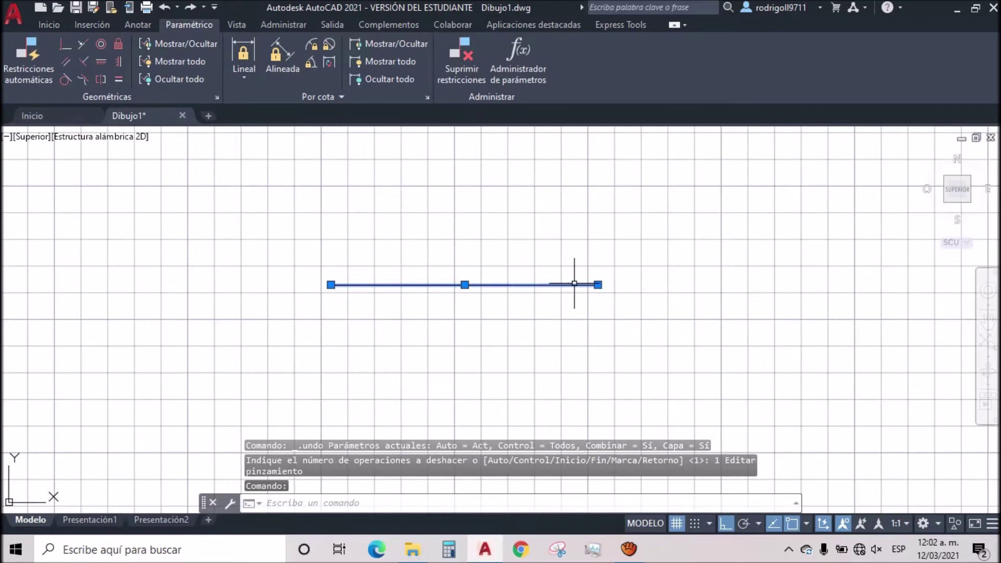
{"action": "key", "text": "Delete"}
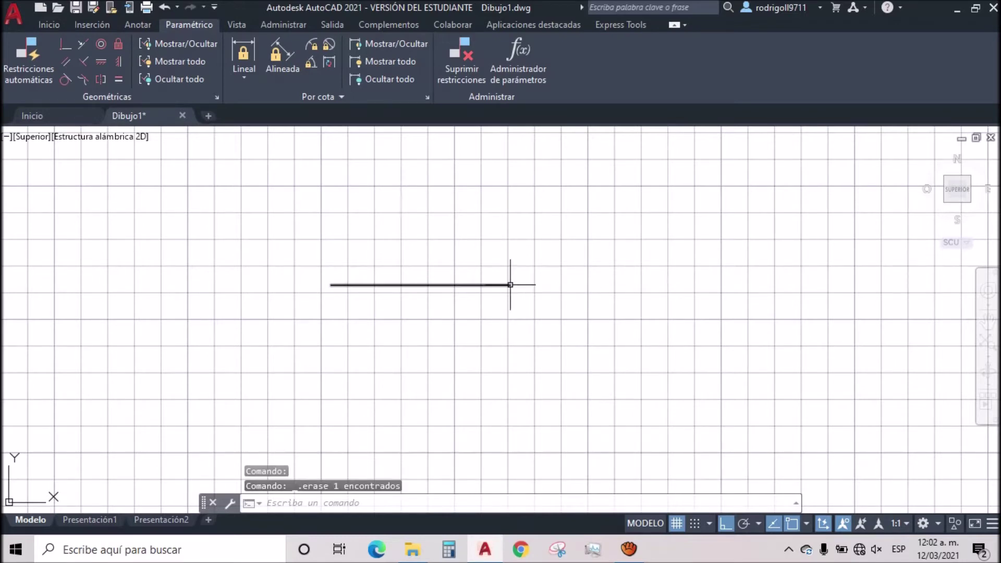
{"action": "left_click", "coordinate": [511, 284]}
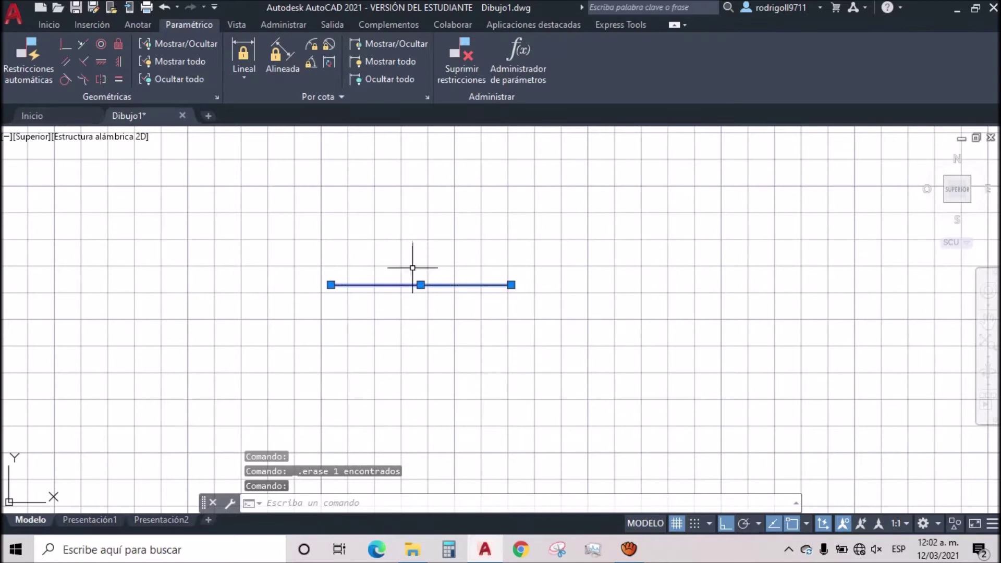
{"action": "key", "text": "Delete"}
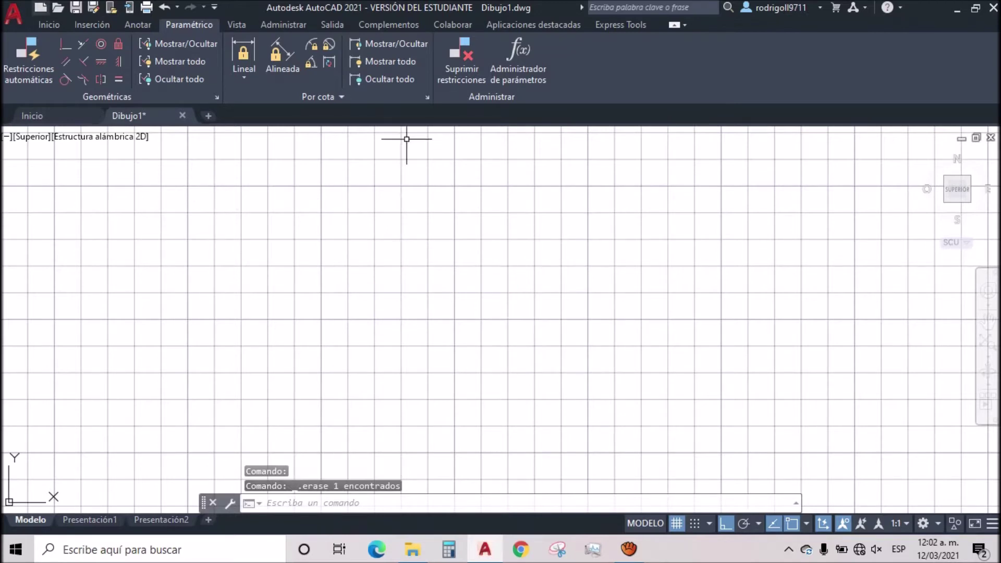
- Draw a new 100-unit horizontal line with the L command
{"action": "left_click", "coordinate": [49, 24]}
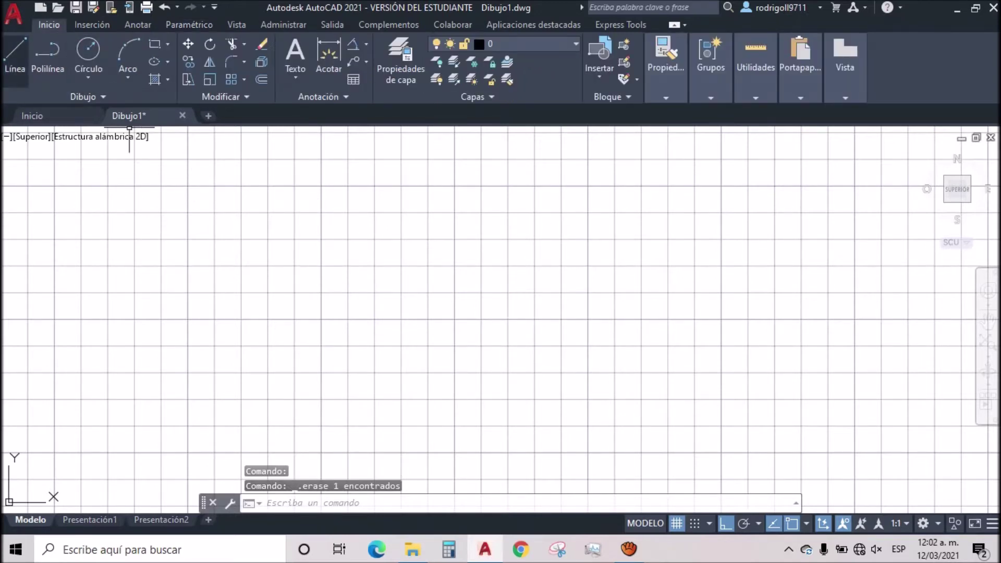
{"action": "type", "text": "l"}
{"action": "key", "text": "Return"}
{"action": "left_click", "coordinate": [340, 282]}
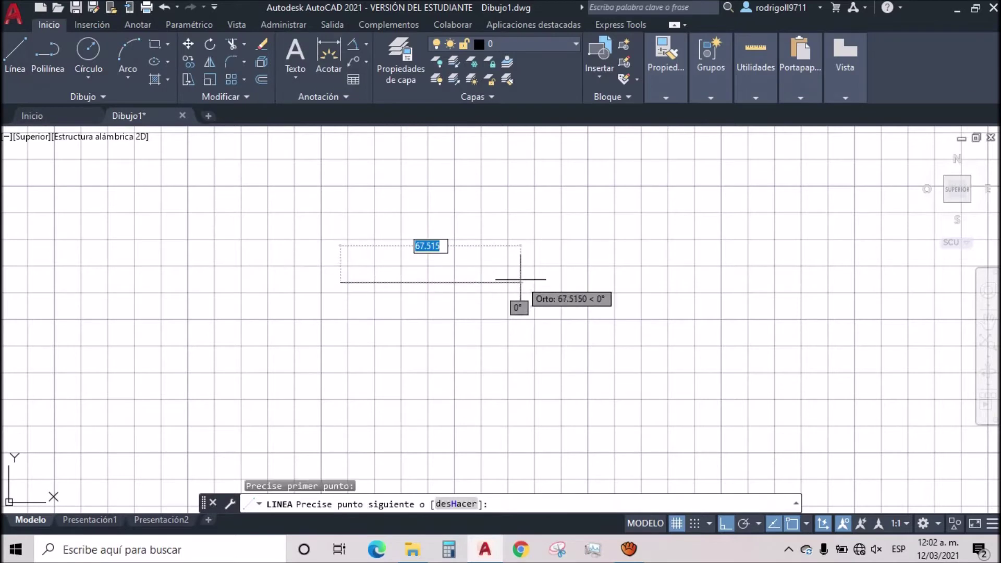
{"action": "type", "text": "100"}
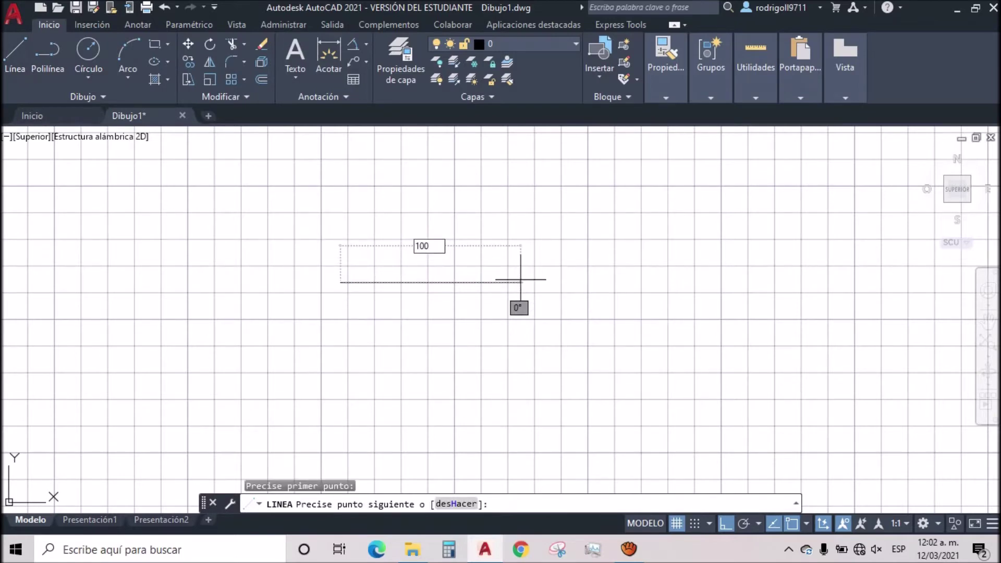
{"action": "key", "text": "Return"}
{"action": "key", "text": "Escape"}
{"action": "left_click", "coordinate": [570, 282]}
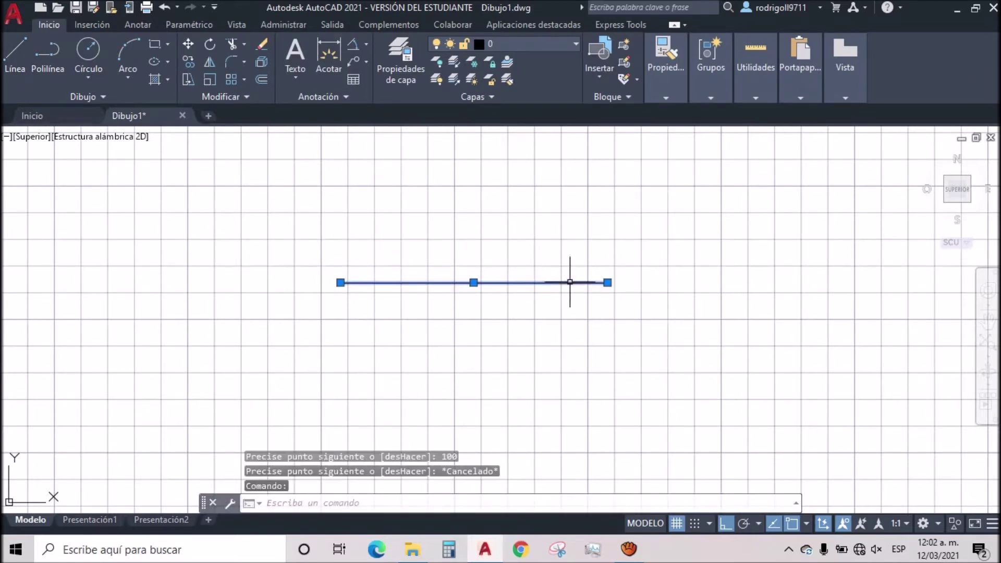
{"action": "key", "text": "Escape"}
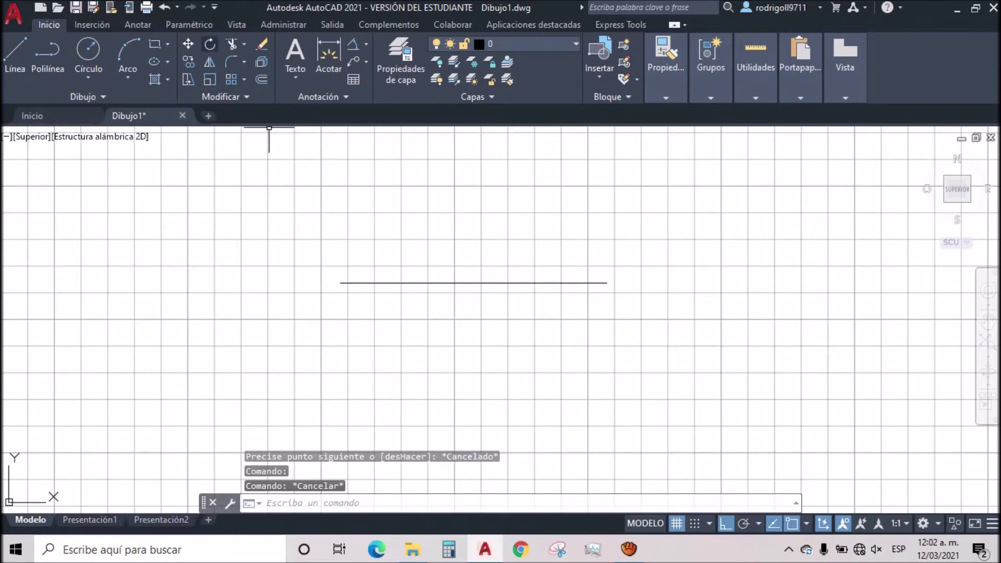
- Rotate the 100-unit line 45° about its left endpoint using Girar
{"action": "left_click", "coordinate": [210, 45]}
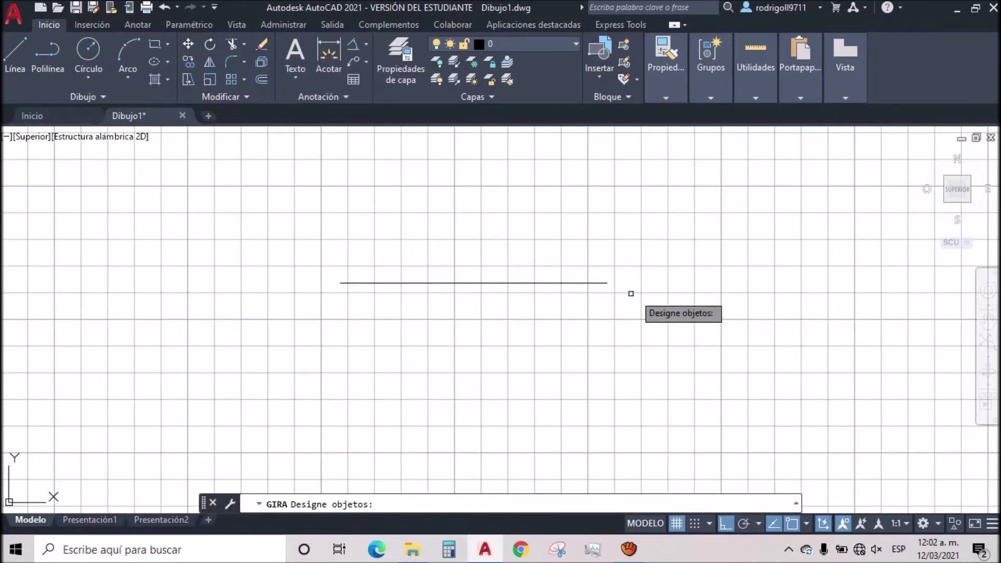
{"action": "left_click", "coordinate": [589, 282]}
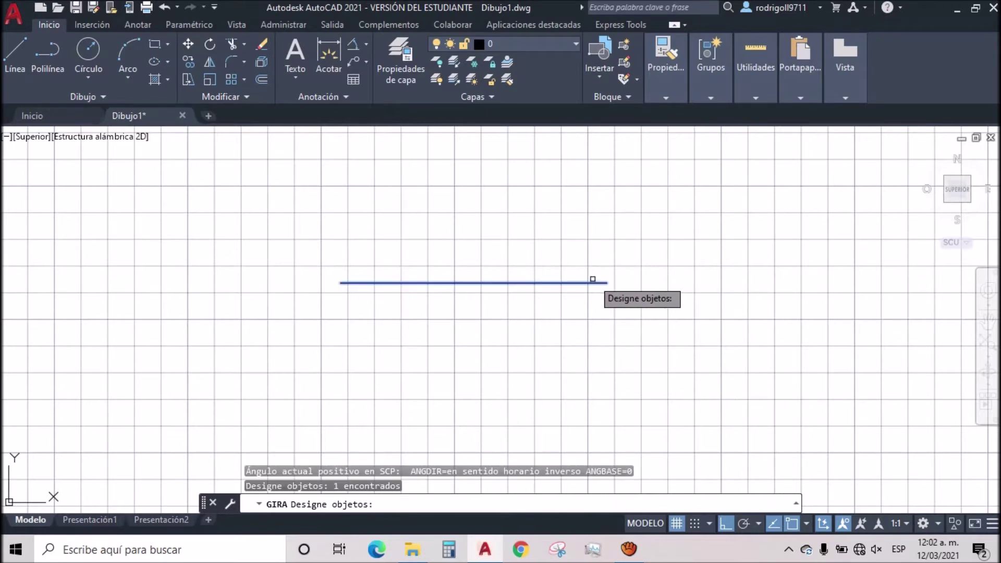
{"action": "key", "text": "Return"}
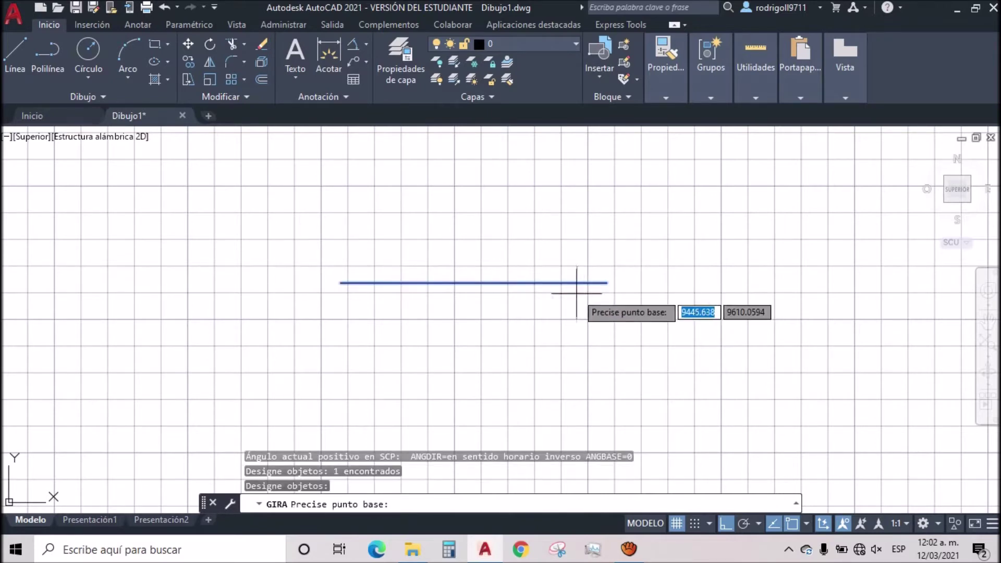
{"action": "left_click", "coordinate": [341, 283]}
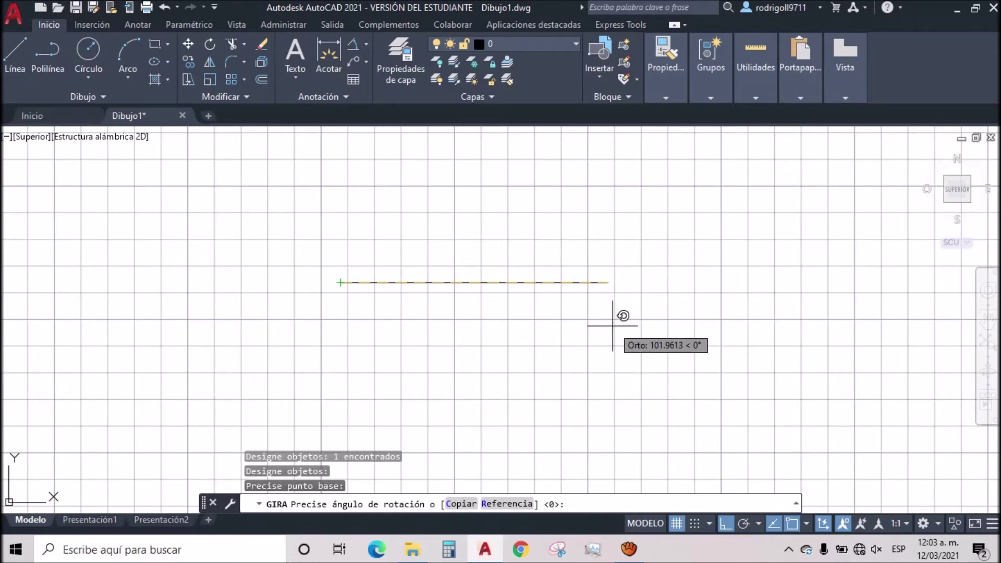
{"action": "type", "text": "45"}
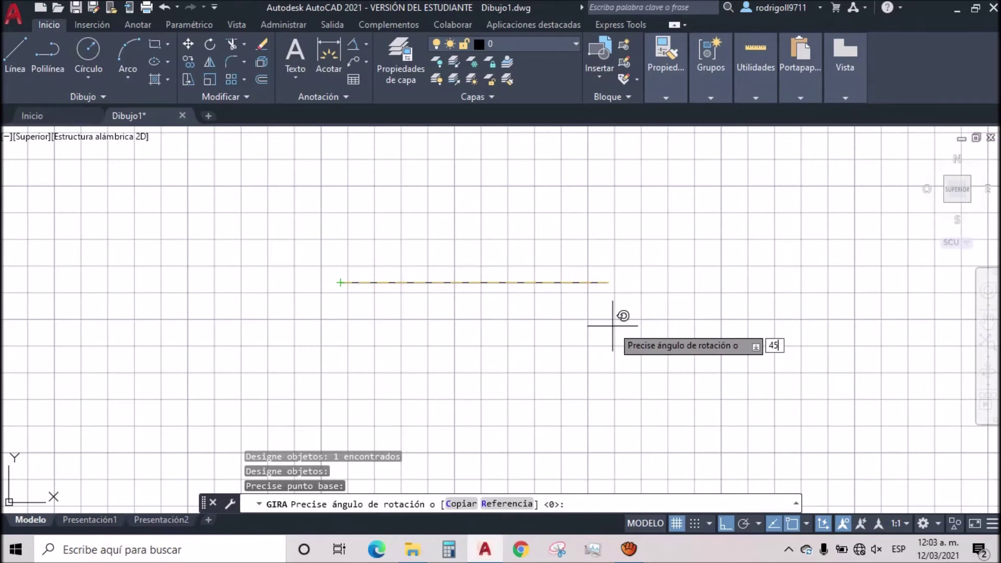
{"action": "key", "text": "Return"}
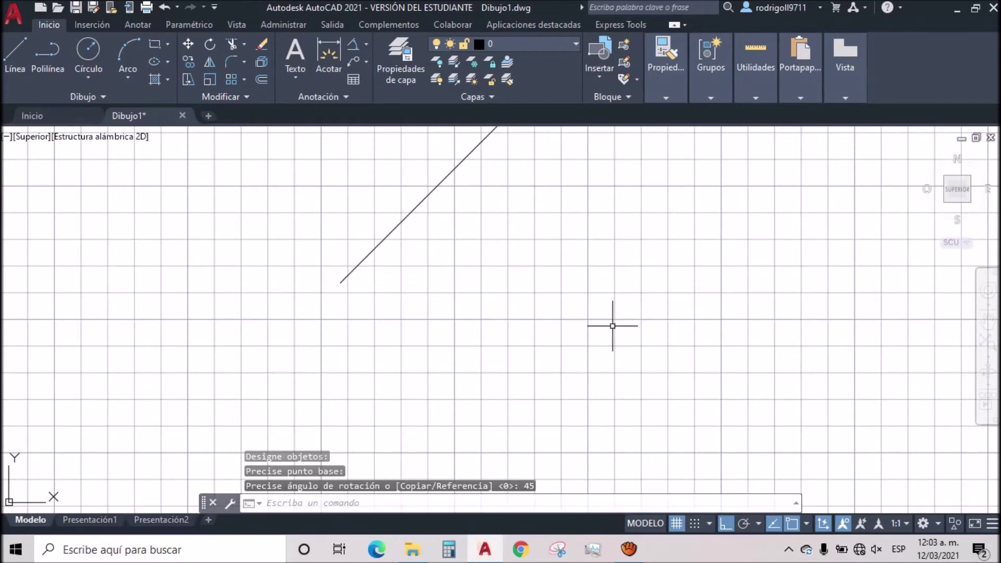
{"action": "scroll", "coordinate": [613, 326], "scroll_direction": "down", "scroll_amount": 3}
{"action": "scroll", "coordinate": [628, 326], "scroll_direction": "up", "scroll_amount": 2}
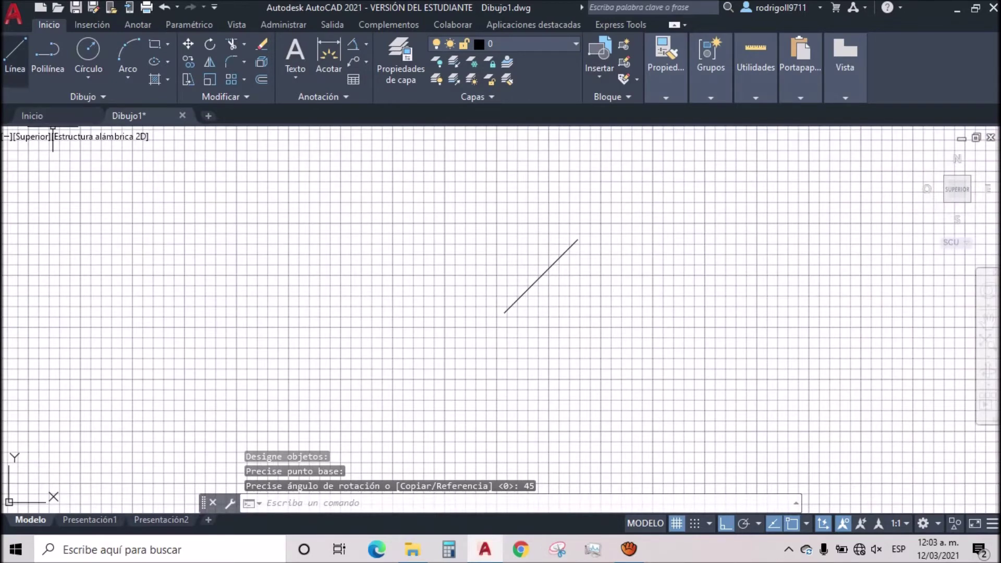
- Draw a horizontal line rightward from the diagonal's lower endpoint
{"action": "type", "text": "l"}
{"action": "key", "text": "Return"}
{"action": "left_click", "coordinate": [504, 313]}
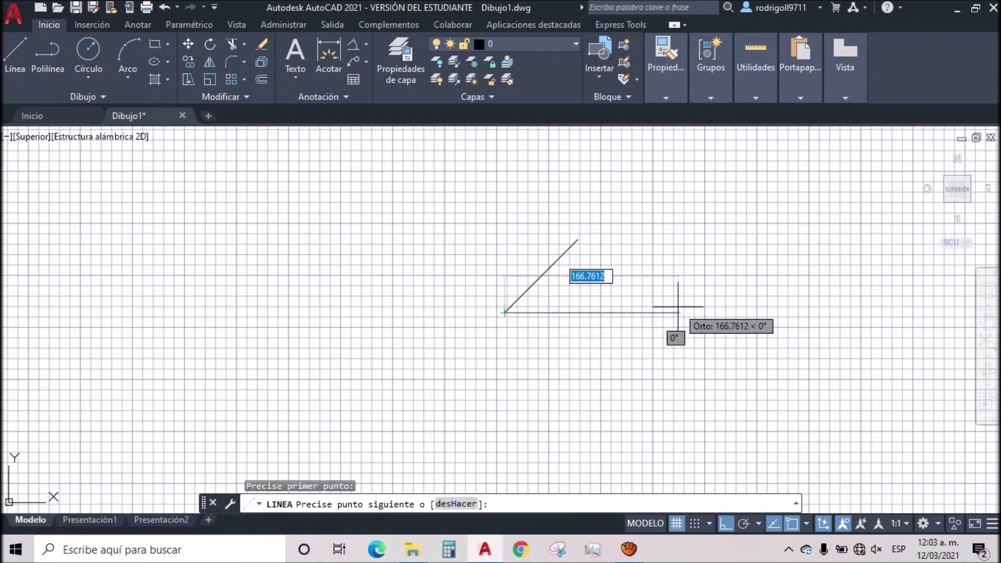
{"action": "left_click", "coordinate": [678, 308]}
{"action": "key", "text": "Escape"}
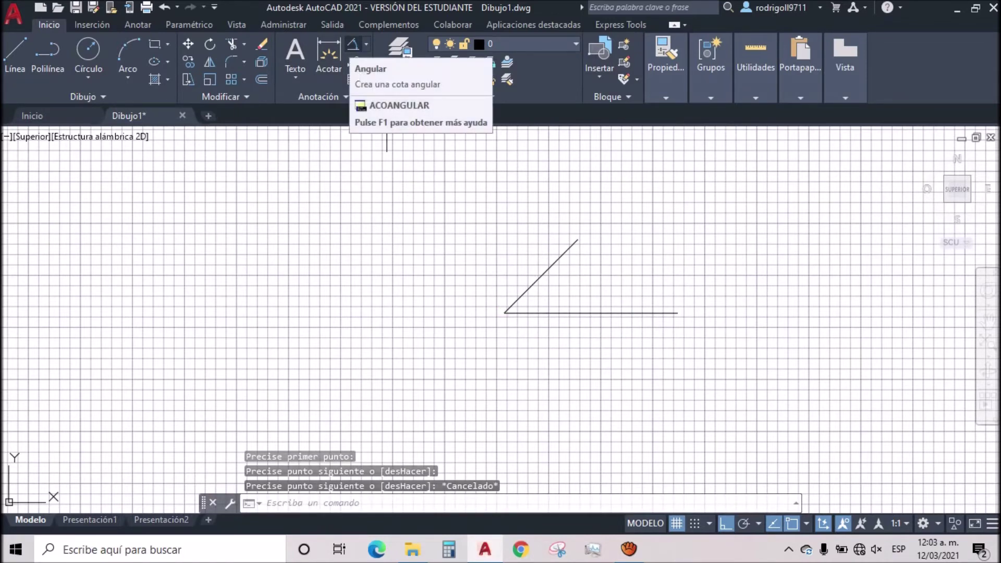
- Add a 45° angular dimension between the horizontal and slanted lines
{"action": "left_click", "coordinate": [354, 45]}
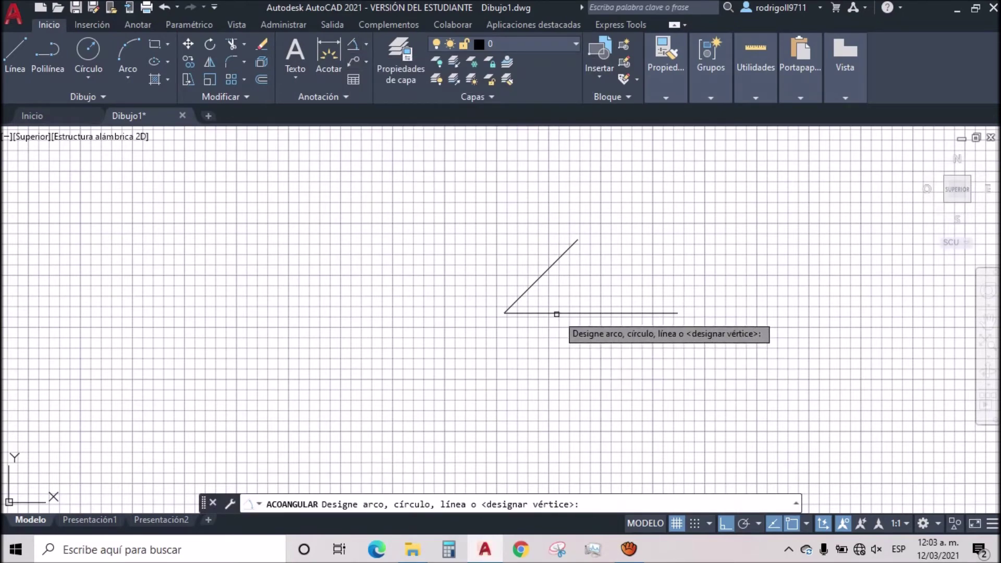
{"action": "left_click", "coordinate": [557, 313]}
{"action": "left_click", "coordinate": [530, 288]}
{"action": "scroll", "coordinate": [575, 292], "scroll_direction": "up", "scroll_amount": 4}
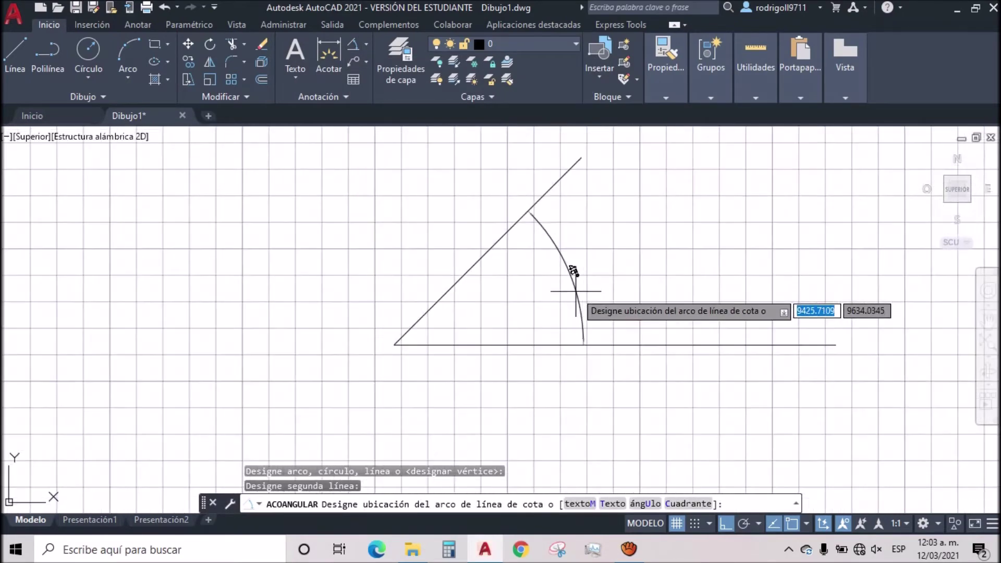
{"action": "scroll", "coordinate": [576, 291], "scroll_direction": "up", "scroll_amount": 2}
{"action": "left_click", "coordinate": [576, 291]}
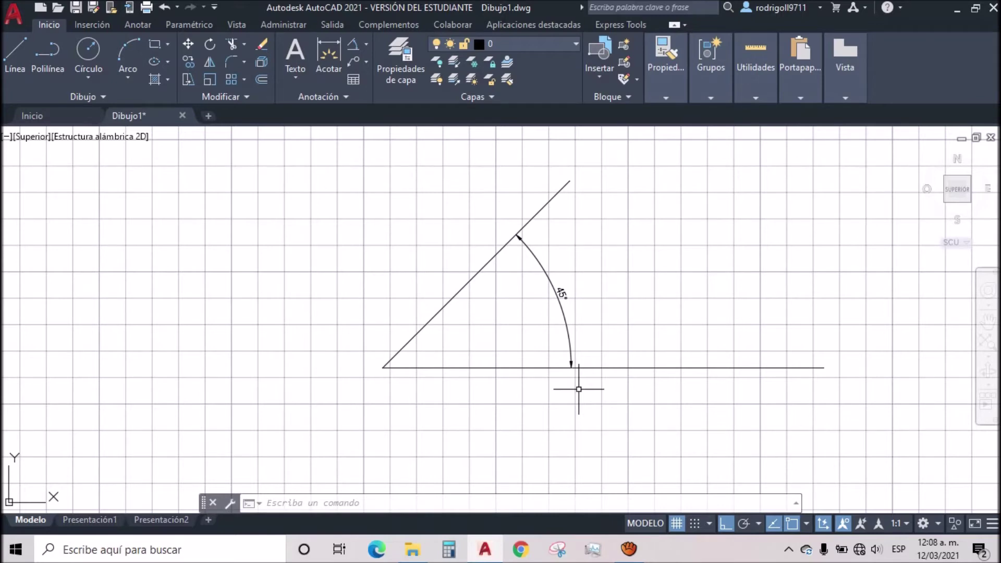
- Select the horizontal line and right-click the ribbon to list the available tabs
{"action": "left_click", "coordinate": [629, 368]}
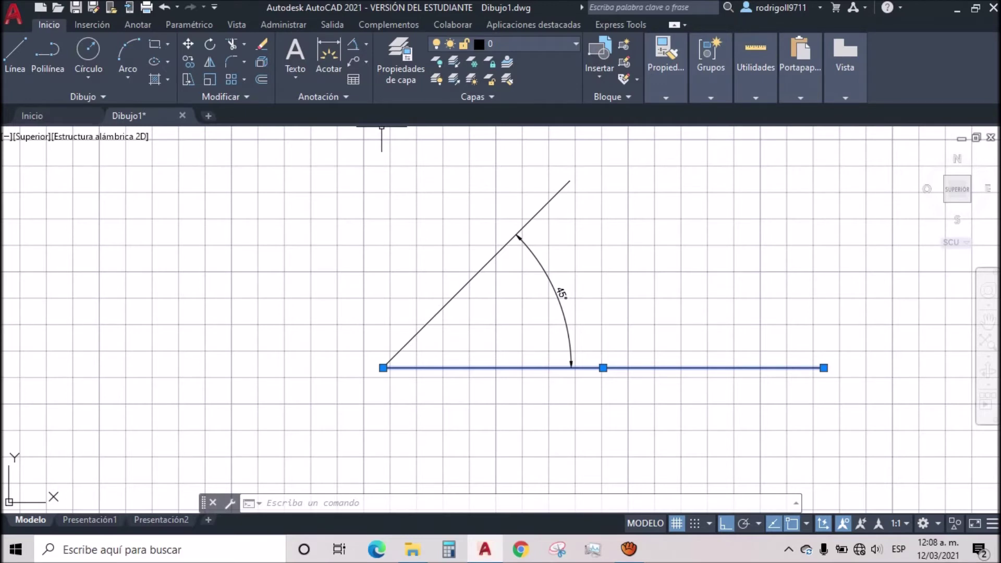
{"action": "right_click", "coordinate": [782, 30]}
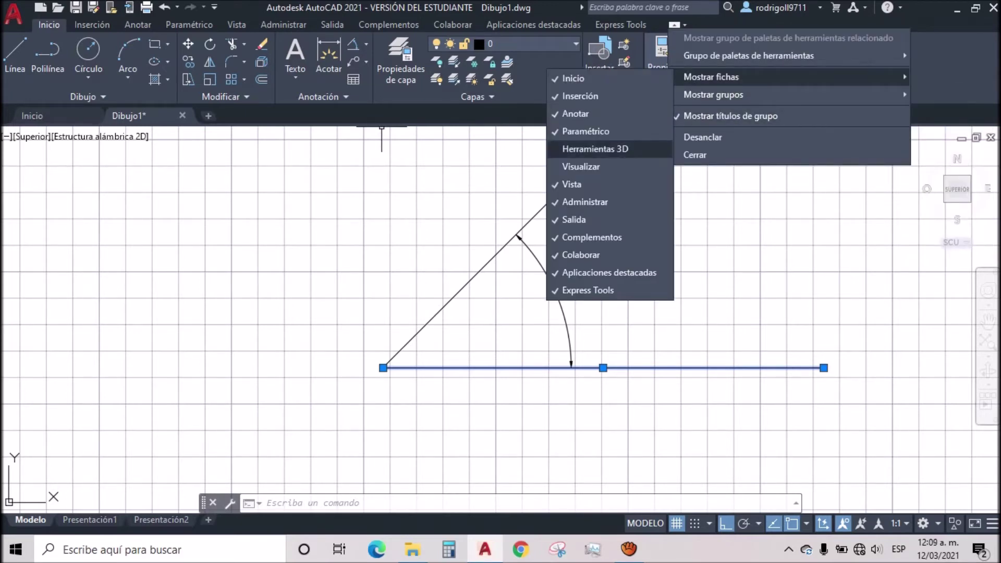
- Show the Visualizar ribbon tab and expand its Coordenadas panel
{"action": "left_click", "coordinate": [581, 166]}
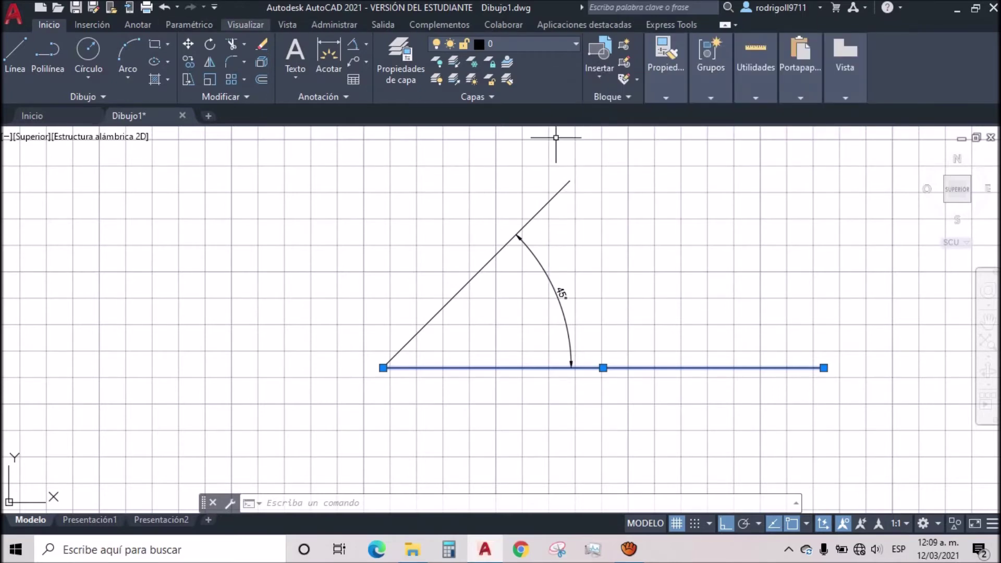
{"action": "left_click", "coordinate": [245, 24]}
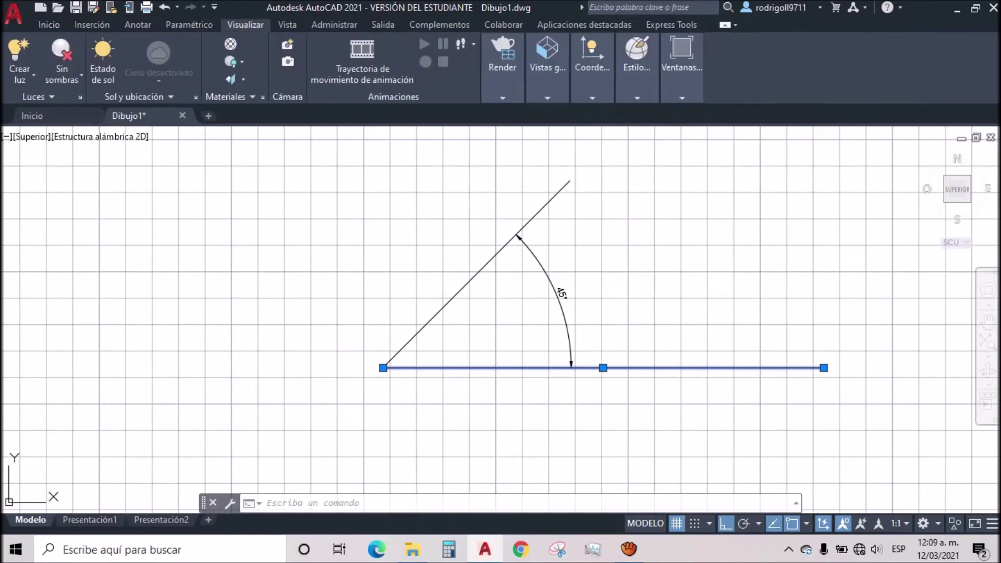
{"action": "left_click", "coordinate": [591, 58]}
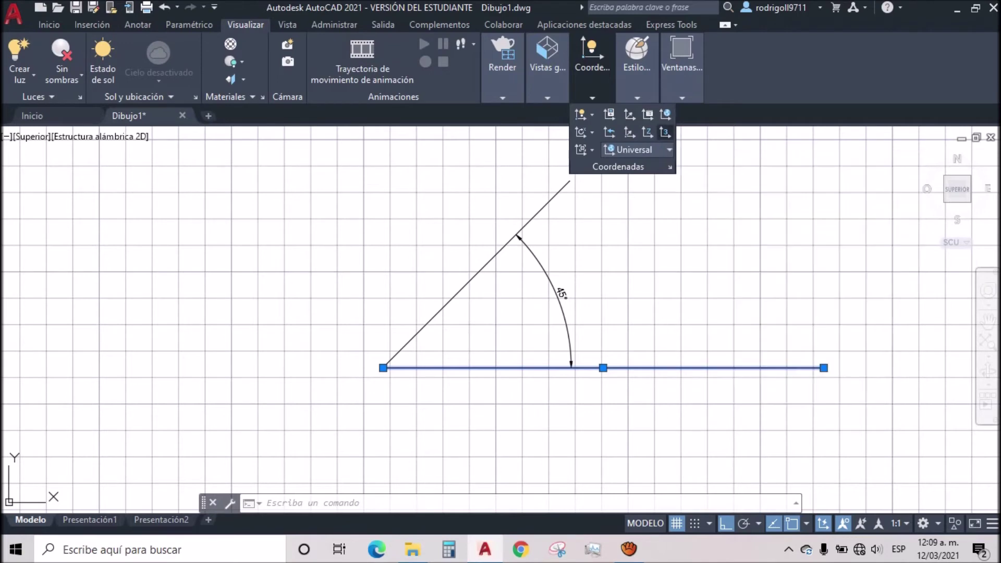
- Define a 3-point UCS at the vertex with X pointing left and Y up
{"action": "left_click", "coordinate": [664, 132]}
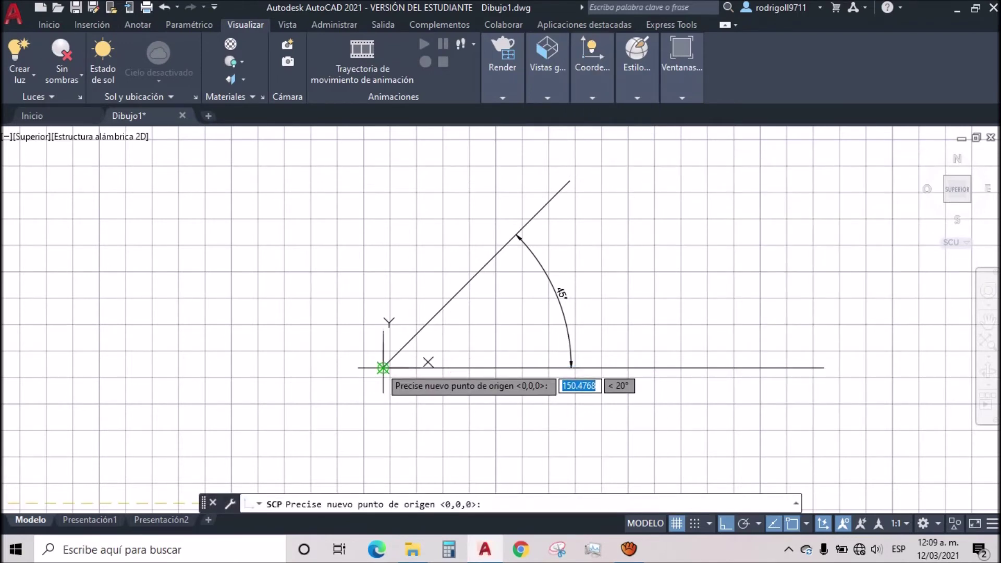
{"action": "left_click", "coordinate": [383, 368]}
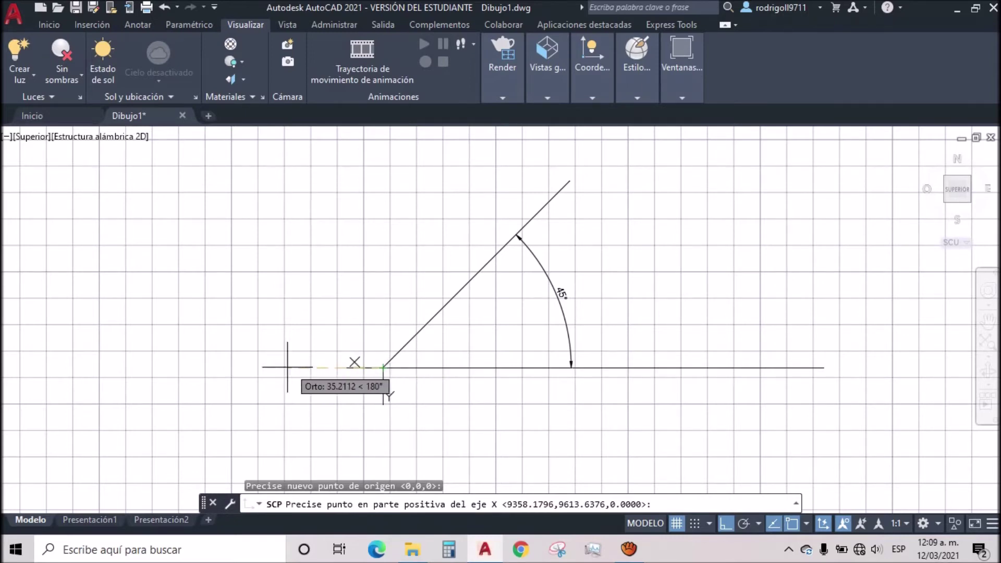
{"action": "left_click", "coordinate": [164, 370]}
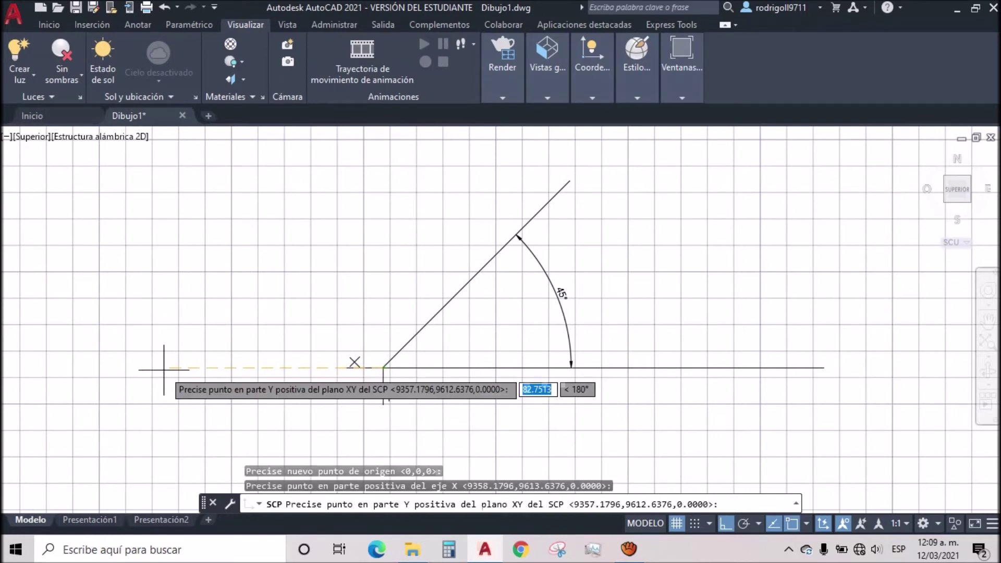
{"action": "left_click", "coordinate": [393, 253]}
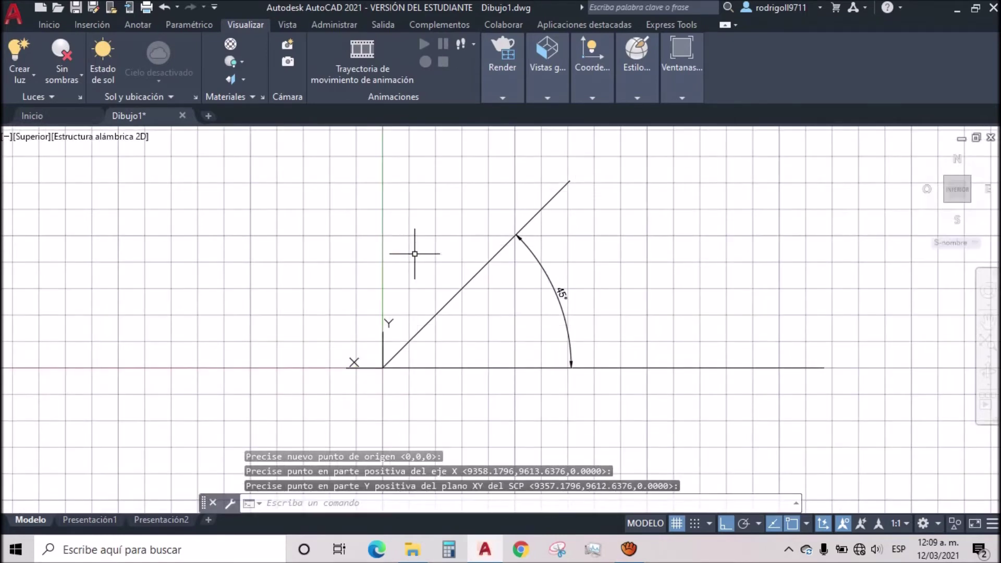
{"action": "key", "text": "Escape"}
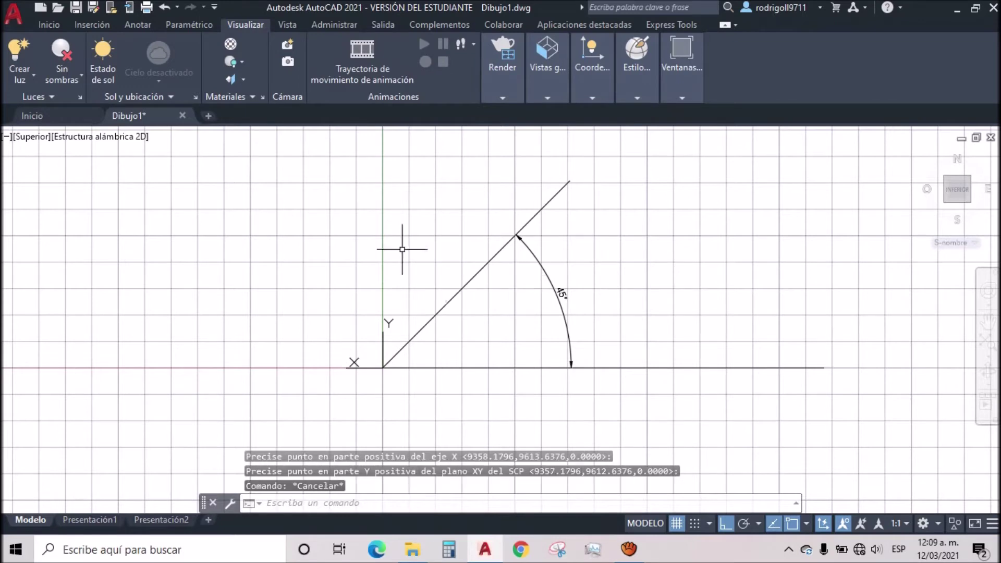
{"action": "left_click", "coordinate": [49, 25]}
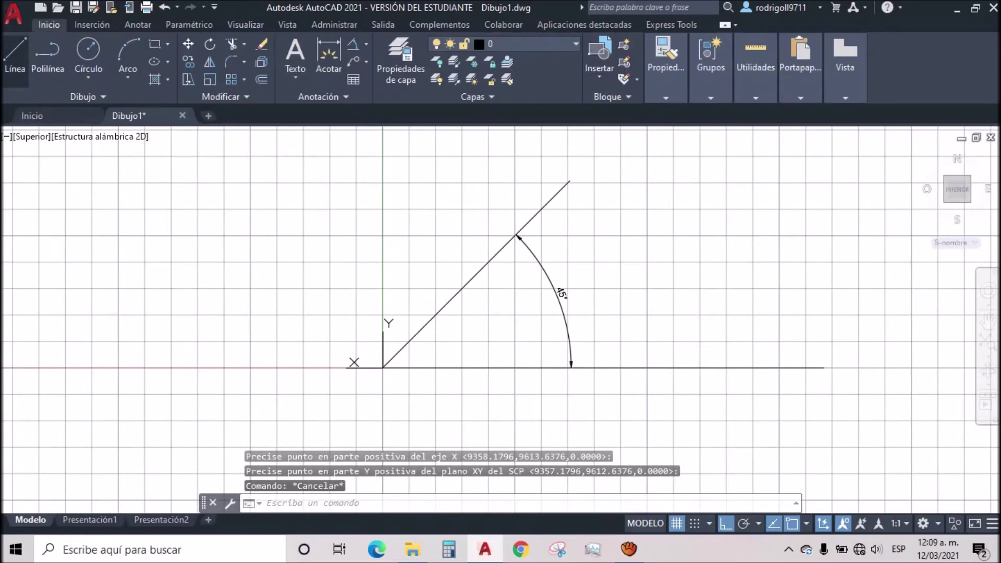
- Draw a line from the vertex leftward along the new X axis and select it
{"action": "left_click", "coordinate": [15, 55]}
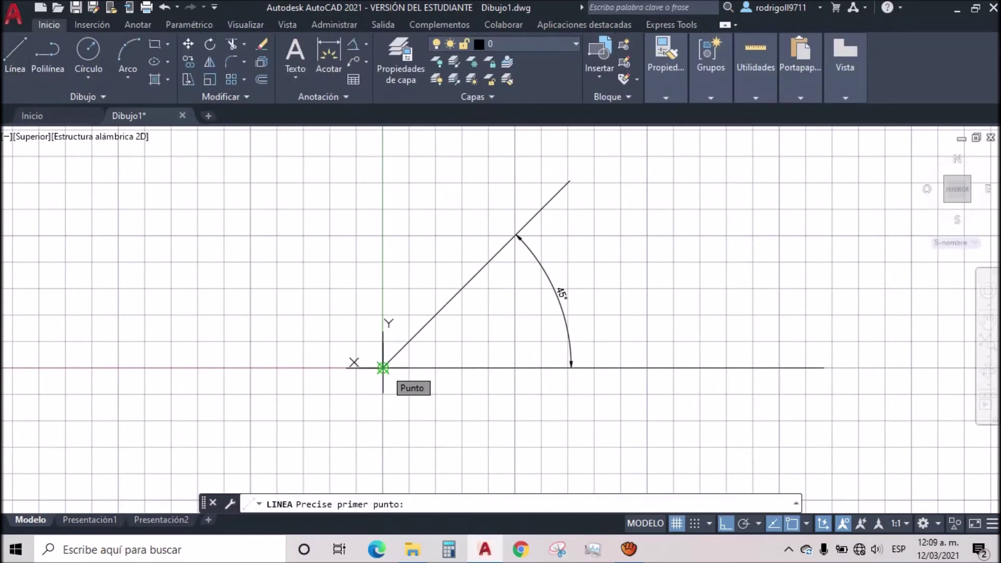
{"action": "left_click", "coordinate": [383, 368]}
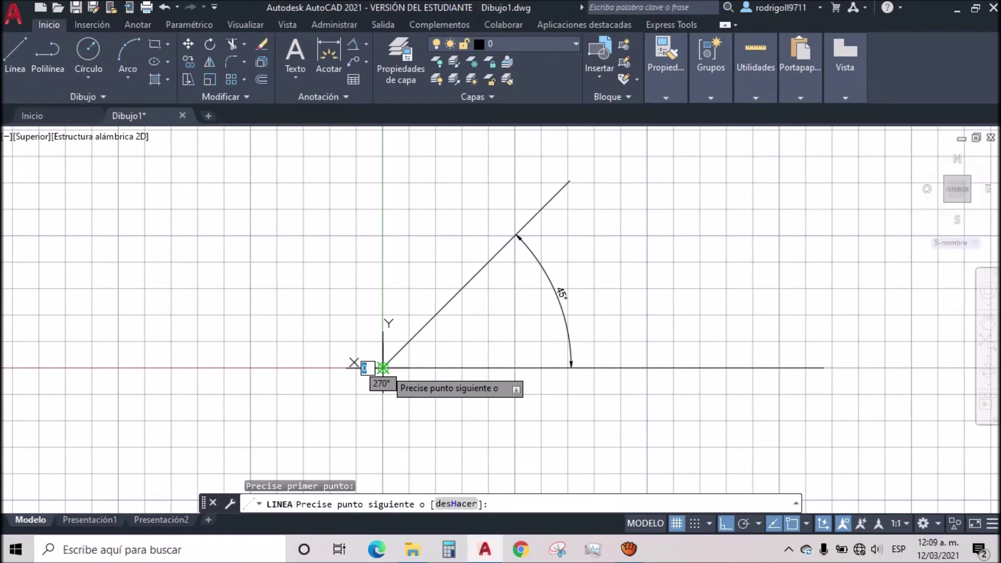
{"action": "left_click", "coordinate": [188, 367]}
{"action": "key", "text": "Escape"}
{"action": "left_click", "coordinate": [232, 367]}
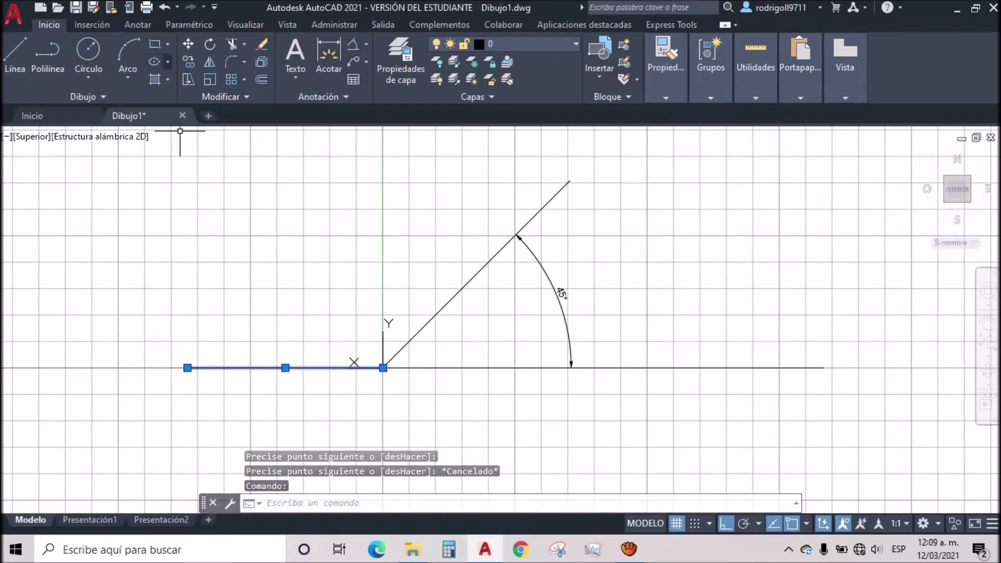
- Rotate the left-hand line 45° about the vertex so it rises up-left
{"action": "left_click", "coordinate": [209, 44]}
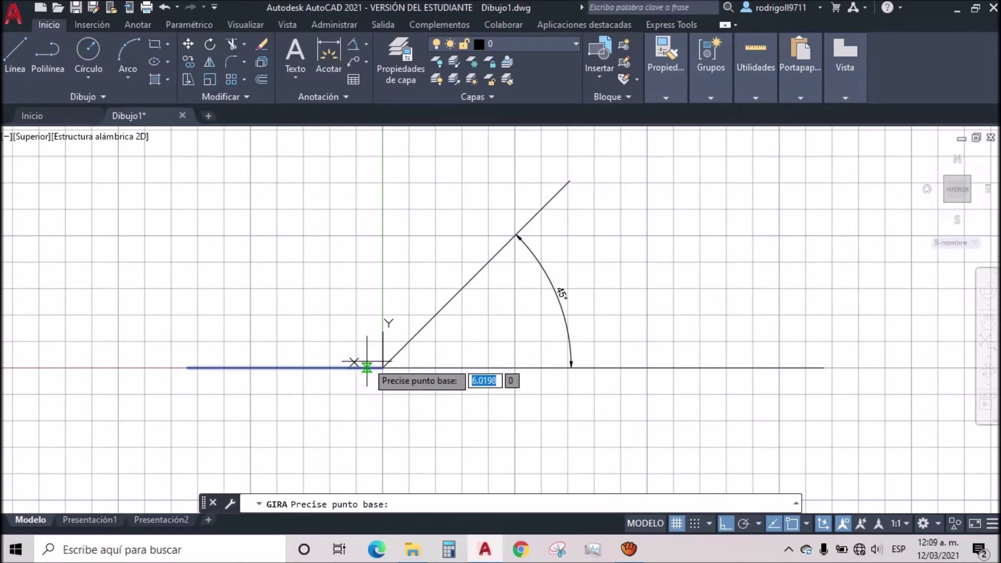
{"action": "left_click", "coordinate": [384, 367]}
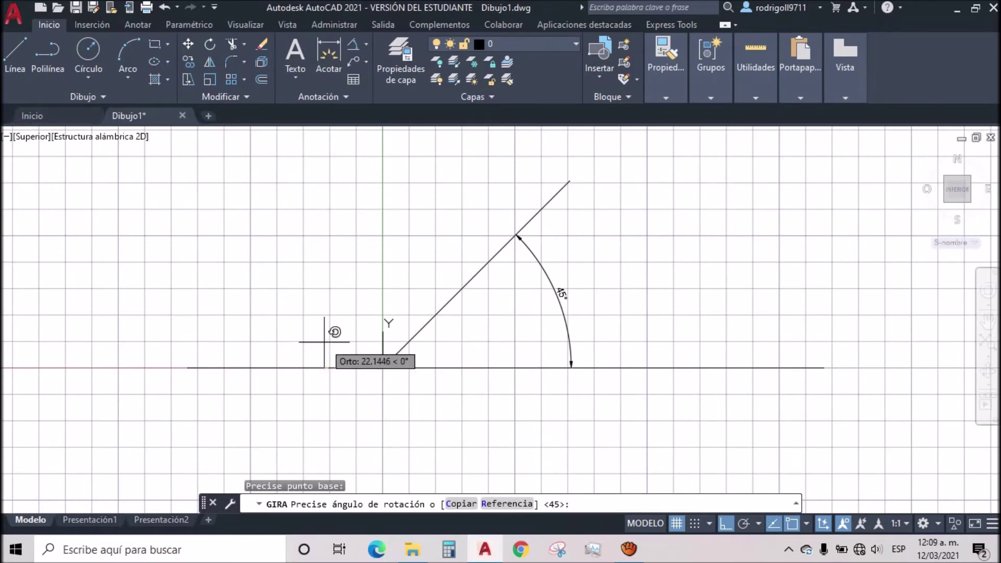
{"action": "type", "text": "45"}
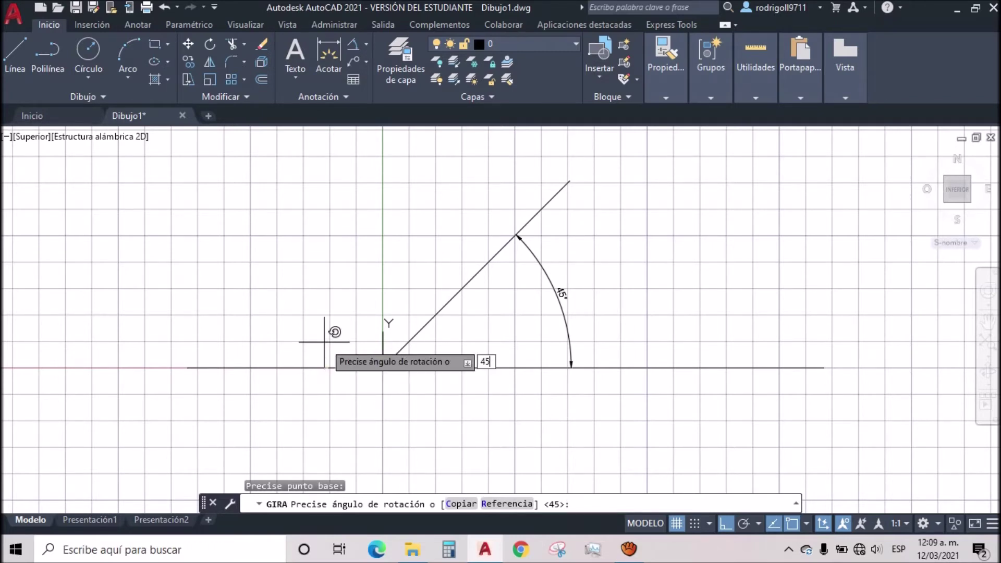
{"action": "key", "text": "Return"}
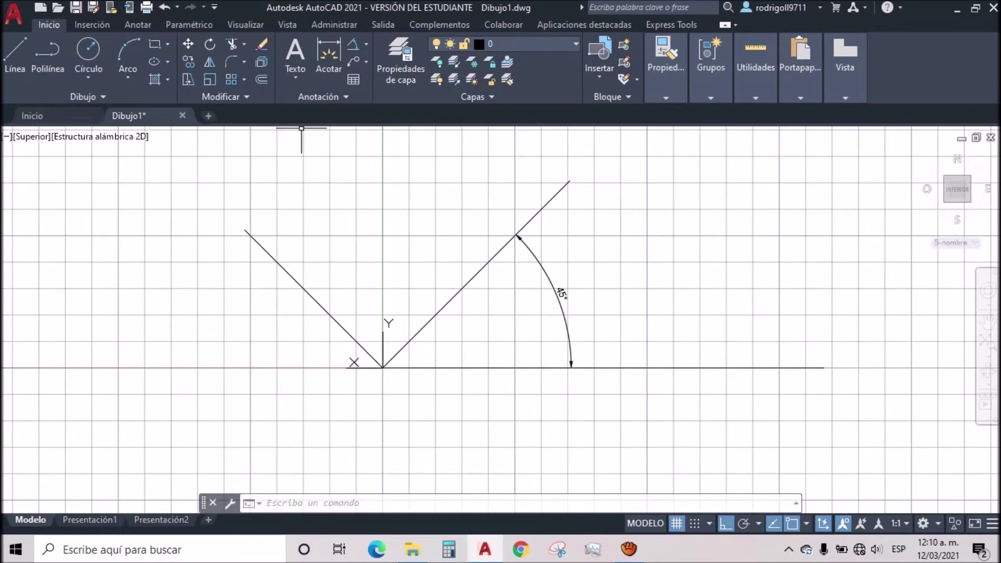
{"action": "left_click", "coordinate": [15, 55]}
- Cancel the stray line and add a 45° angular dimension (DAN) between the bottom line and left diagonal
{"action": "left_click", "coordinate": [391, 368]}
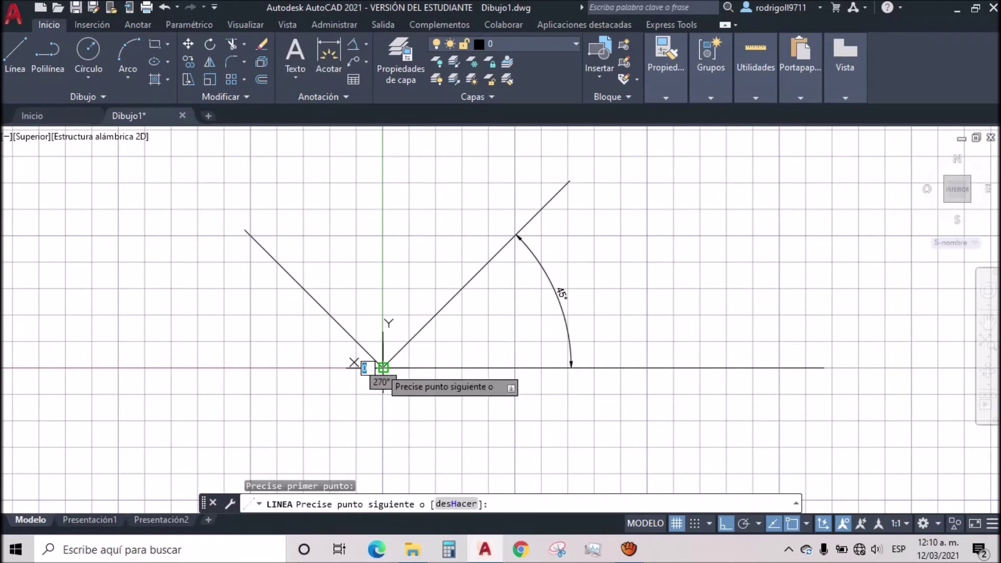
{"action": "left_click", "coordinate": [255, 367]}
{"action": "key", "text": "Escape"}
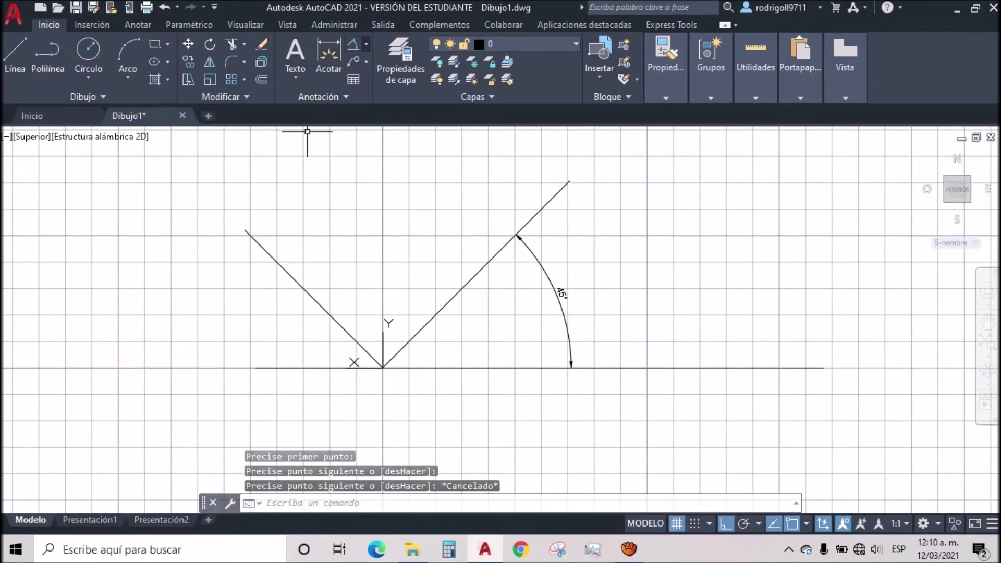
{"action": "type", "text": "dan"}
{"action": "key", "text": "Return"}
{"action": "left_click", "coordinate": [325, 367]}
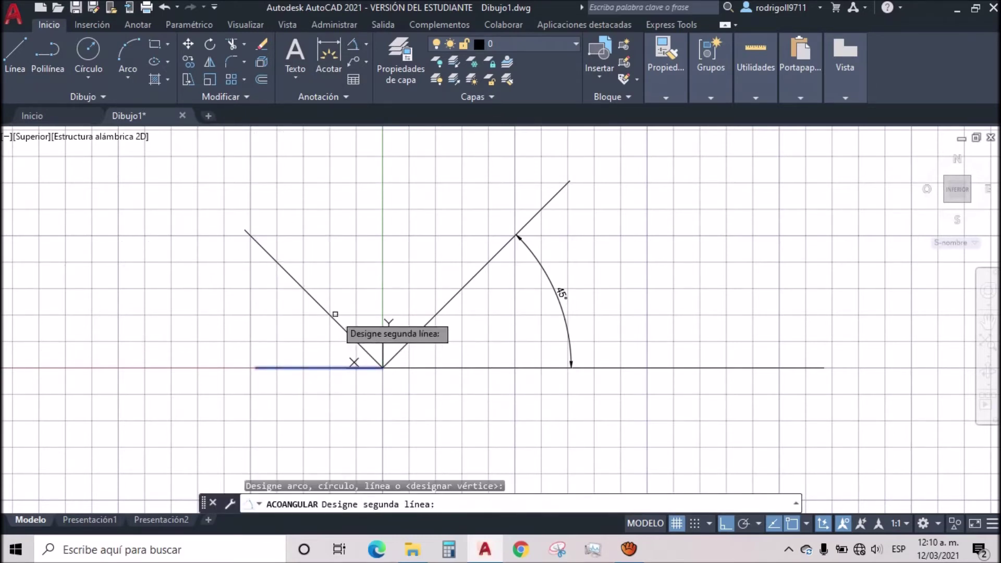
{"action": "left_click", "coordinate": [334, 319]}
{"action": "left_click", "coordinate": [309, 330]}
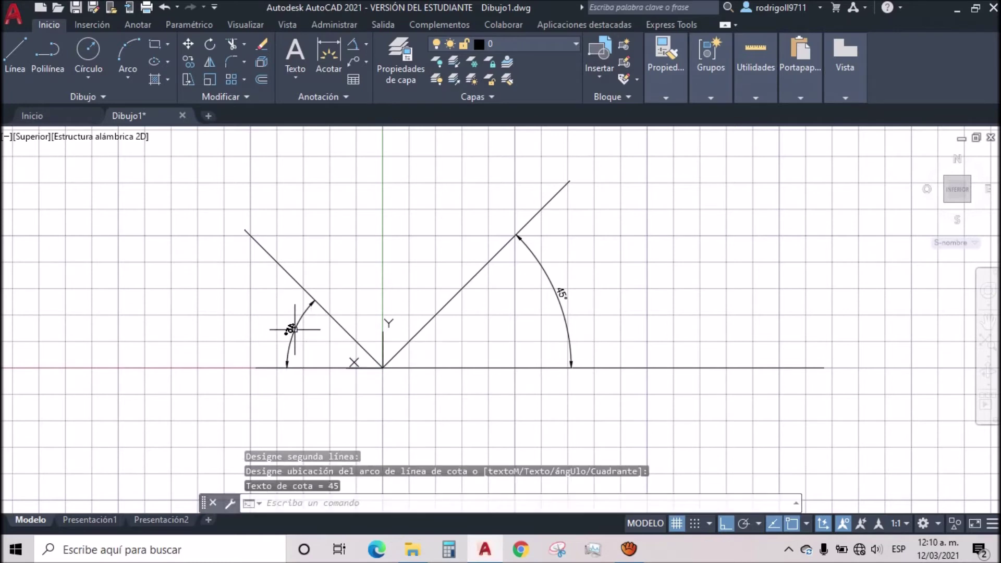
- Zoom to review both labelled diagonals, then bring up the Visualize tab's coordinate system tools
{"action": "scroll", "coordinate": [292, 324], "scroll_direction": "up", "scroll_amount": 5}
{"action": "scroll", "coordinate": [292, 325], "scroll_direction": "down", "scroll_amount": 4}
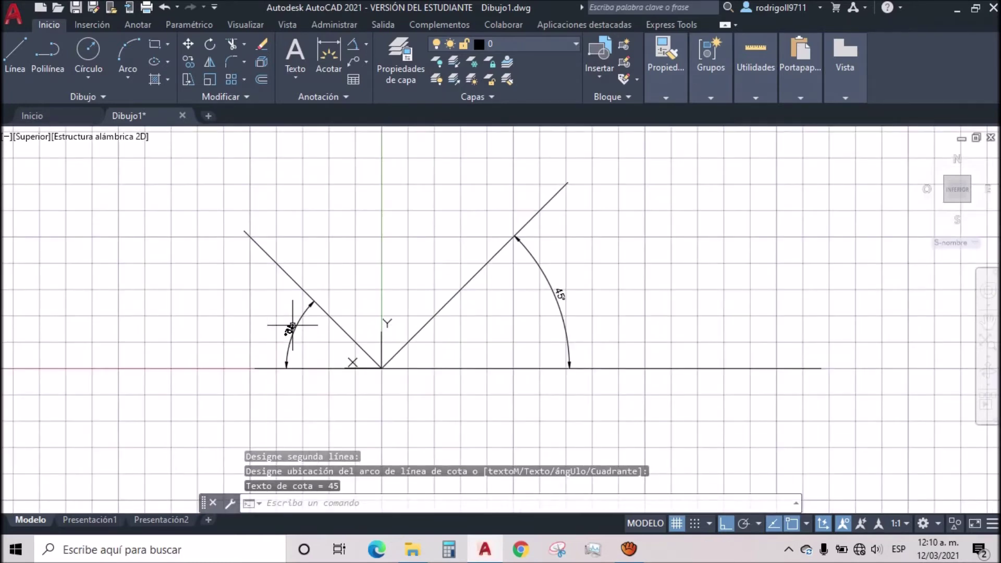
{"action": "scroll", "coordinate": [293, 325], "scroll_direction": "up", "scroll_amount": 5}
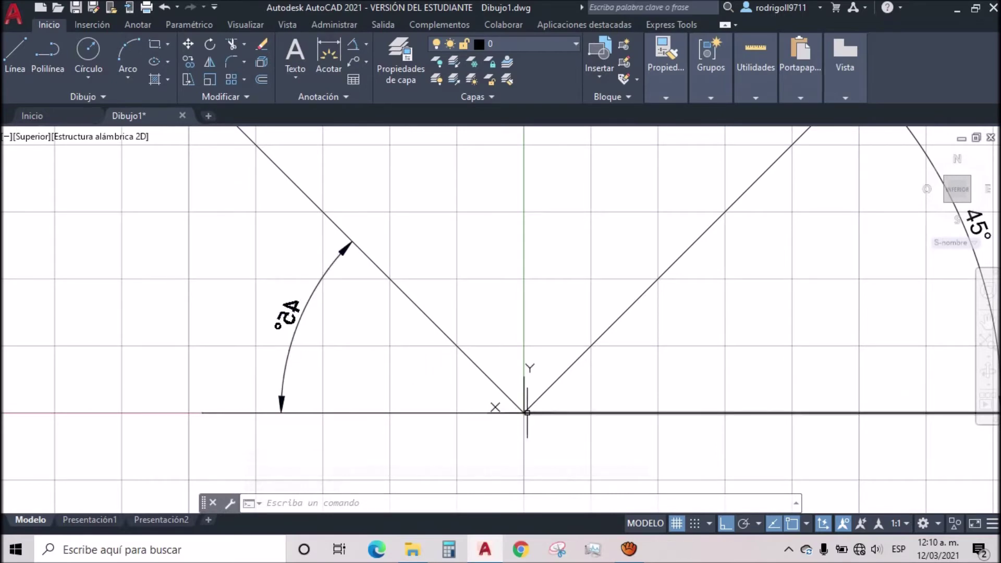
{"action": "mouse_move", "coordinate": [527, 411]}
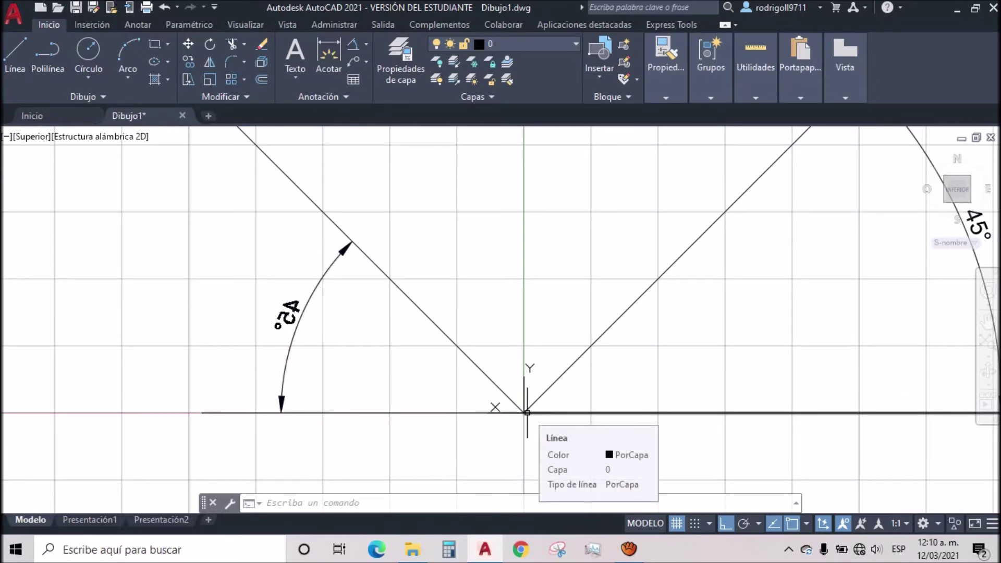
{"action": "scroll", "coordinate": [526, 413], "scroll_direction": "down", "scroll_amount": 4}
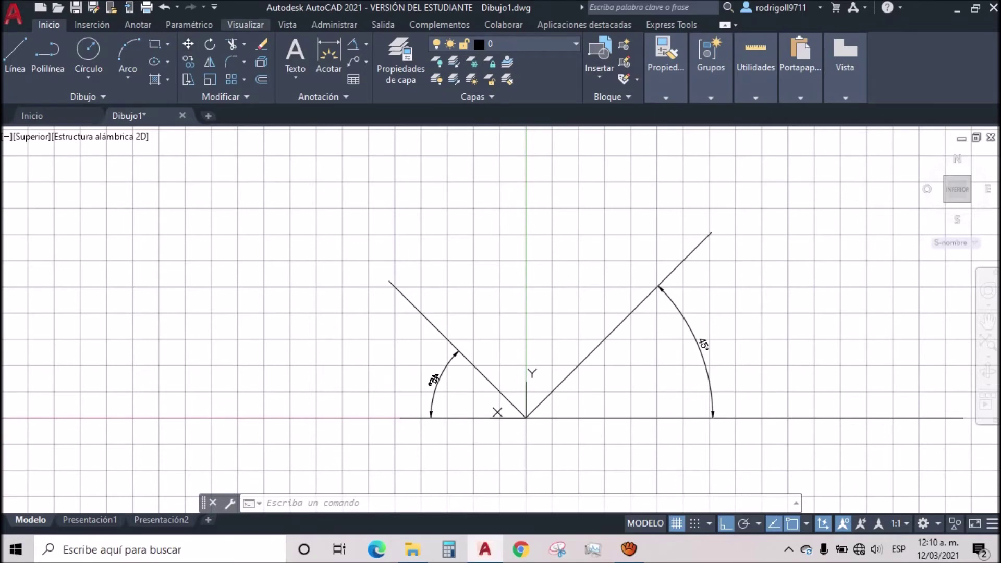
{"action": "left_click", "coordinate": [245, 25]}
{"action": "left_click", "coordinate": [592, 88]}
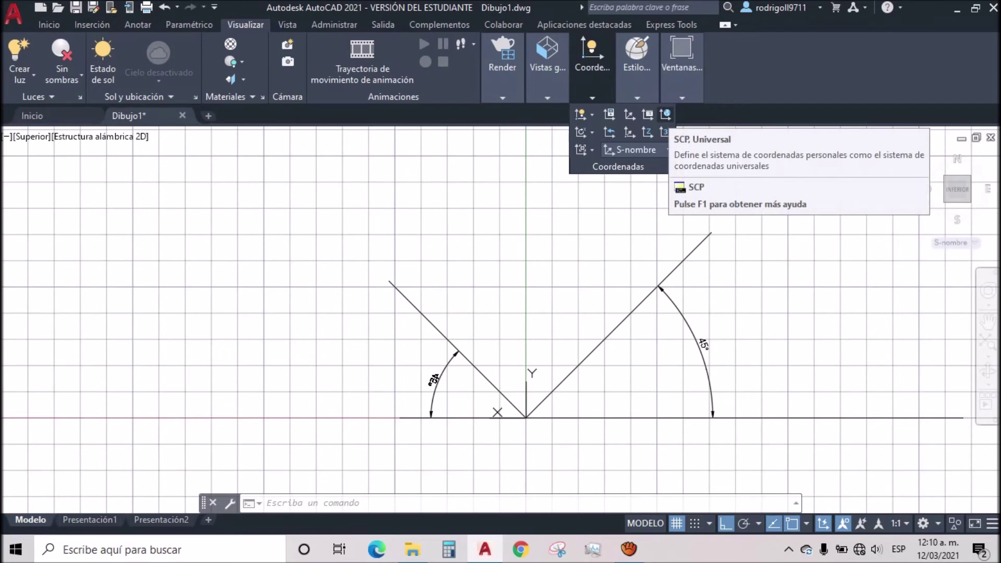
- Reset the coordinate system to World UCS
{"action": "left_click", "coordinate": [665, 114]}
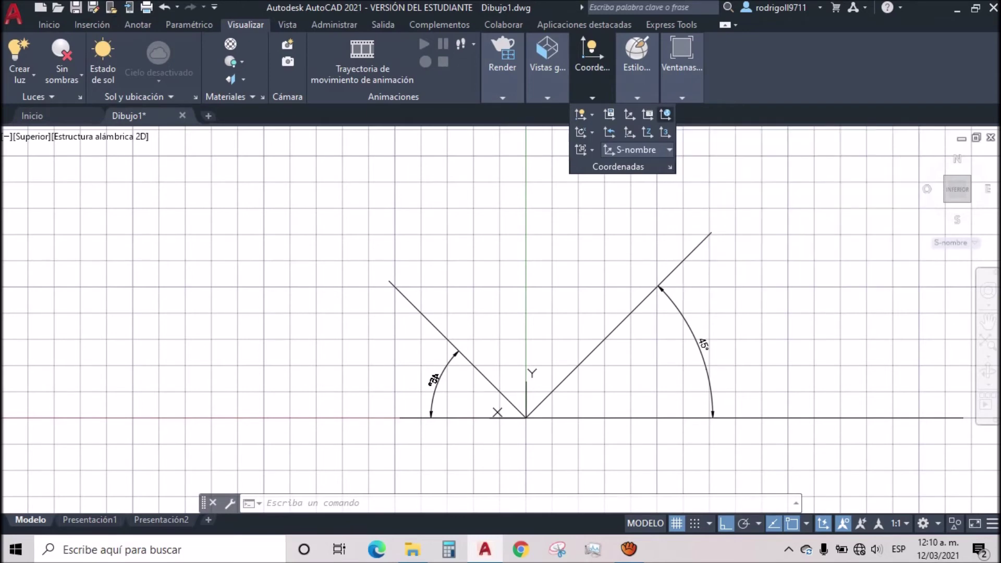
{"action": "scroll", "coordinate": [534, 298], "scroll_direction": "down", "scroll_amount": 4}
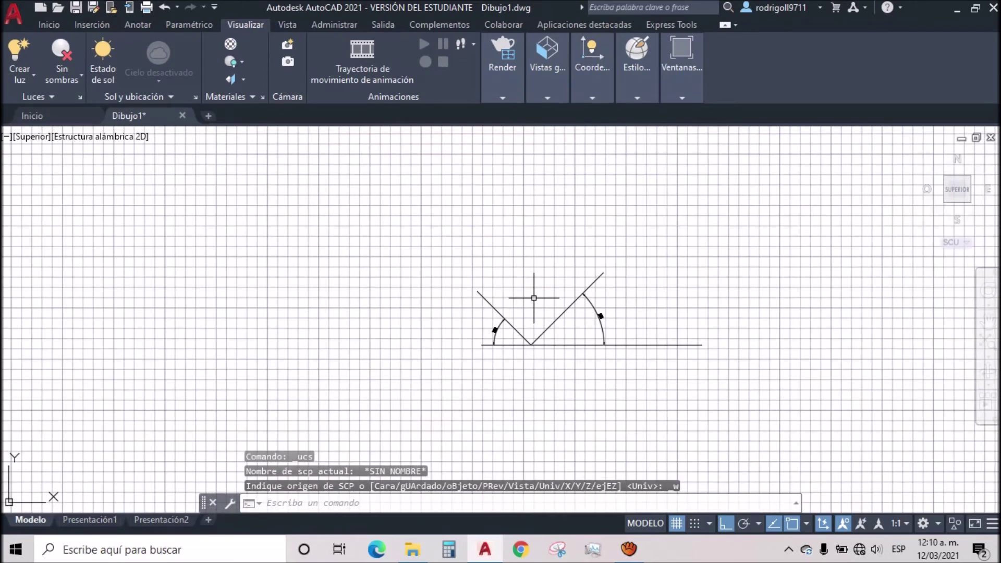
{"action": "scroll", "coordinate": [534, 297], "scroll_direction": "up", "scroll_amount": 4}
{"action": "key", "text": "Escape"}
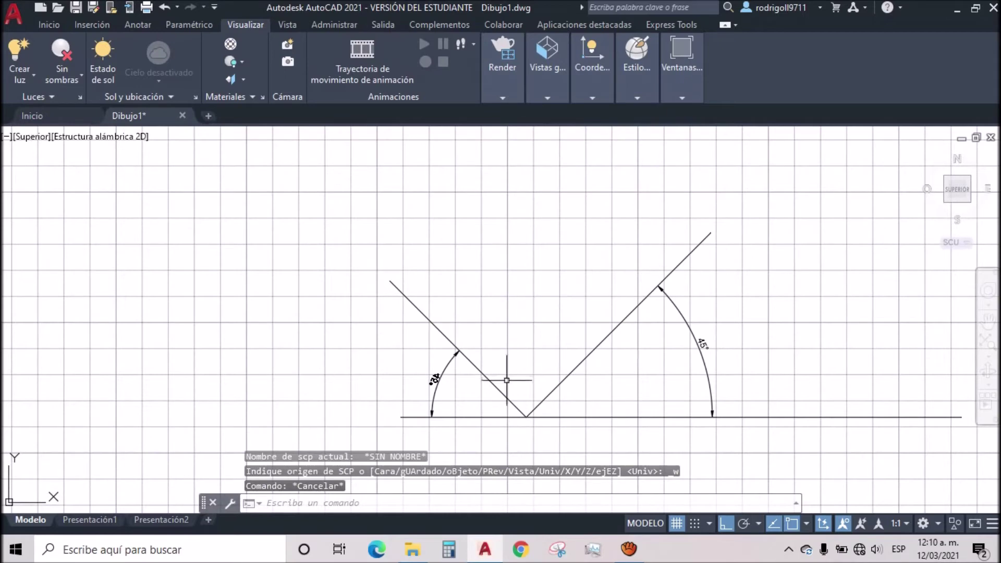
- Erase the left diagonal and both 45° angle dimensions
{"action": "left_click", "coordinate": [503, 386]}
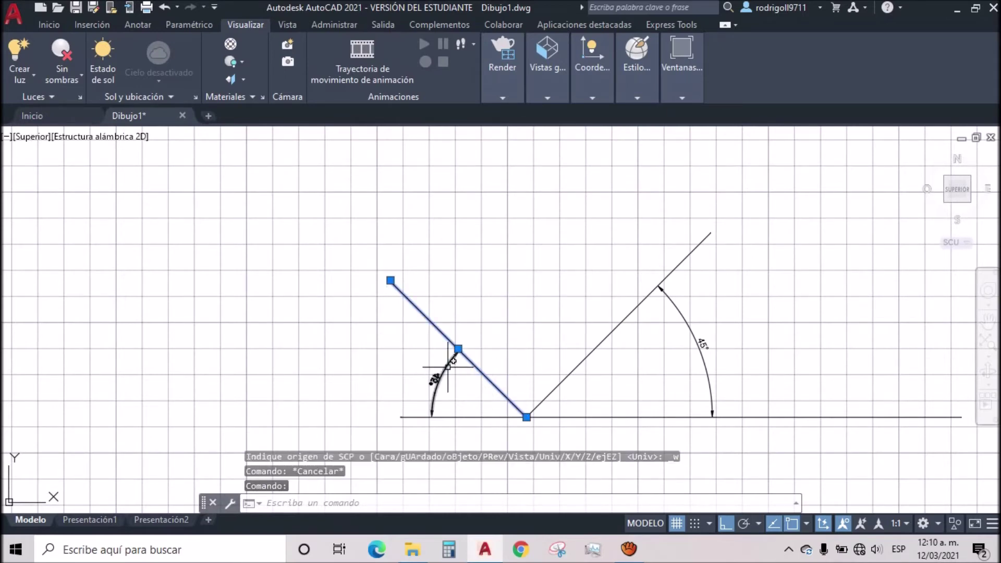
{"action": "left_click", "coordinate": [448, 366]}
{"action": "key", "text": "Delete"}
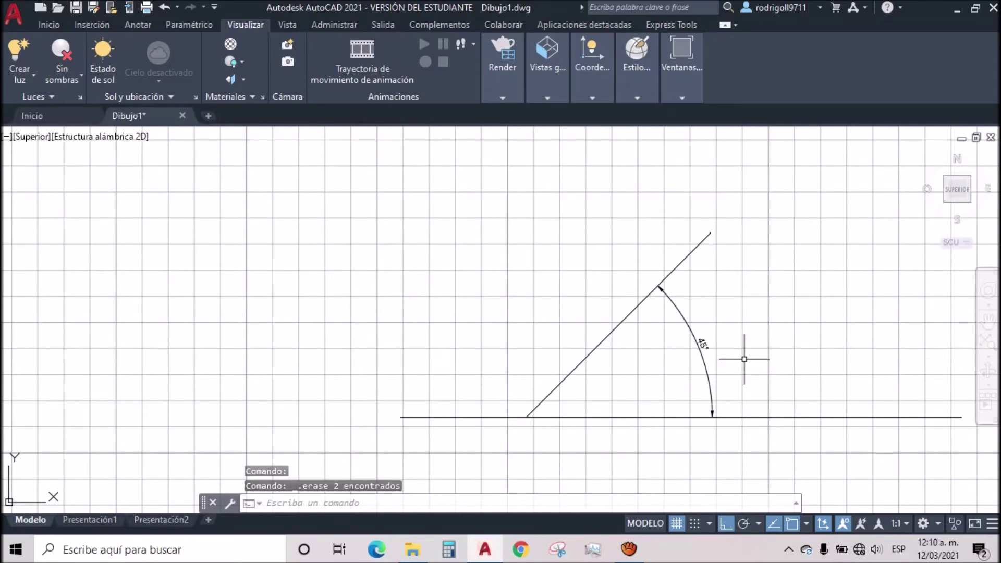
{"action": "left_click", "coordinate": [701, 343]}
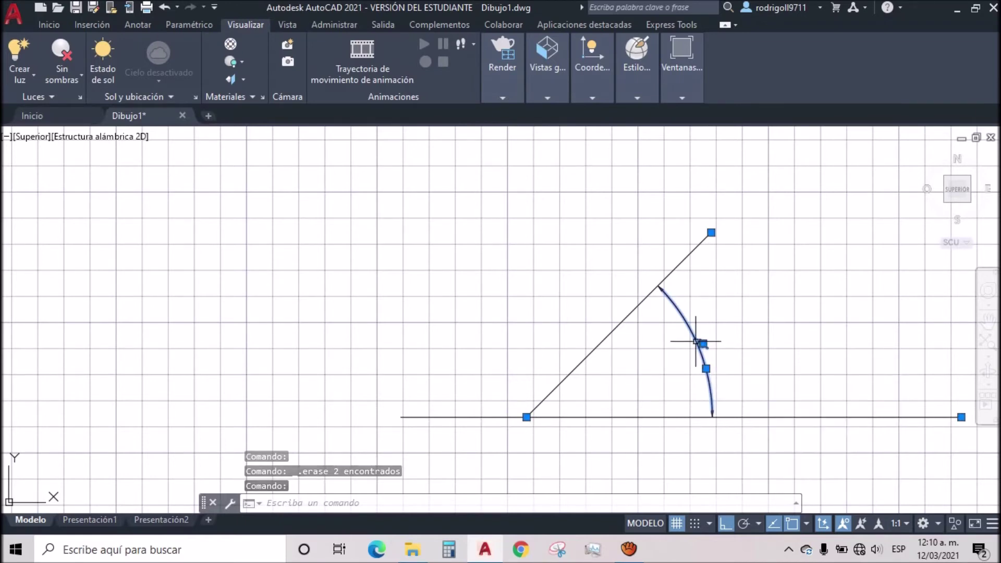
{"action": "key", "text": "Delete"}
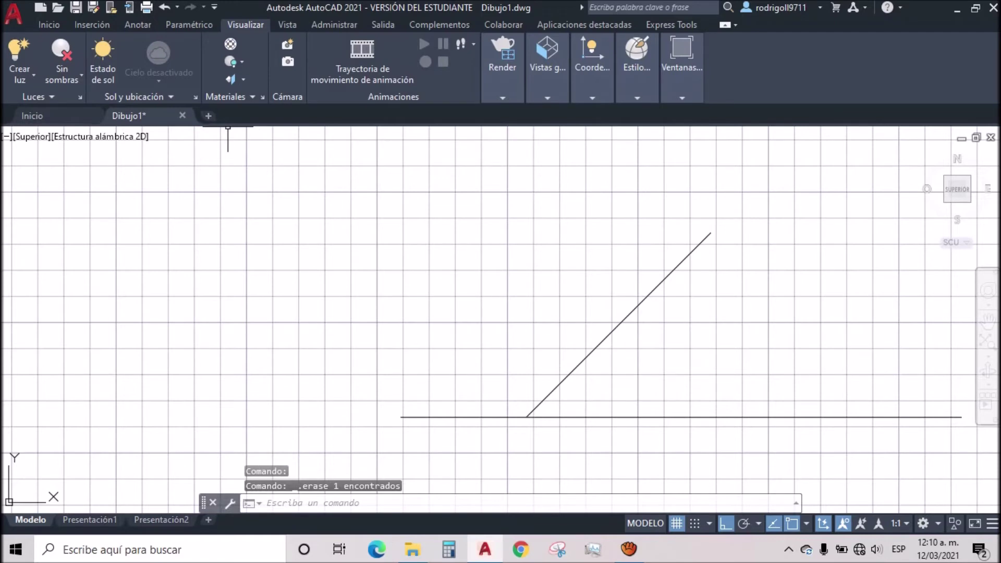
{"action": "left_click", "coordinate": [49, 25]}
- Draw a vertical line straight up from the corner intersection
{"action": "left_click", "coordinate": [15, 57]}
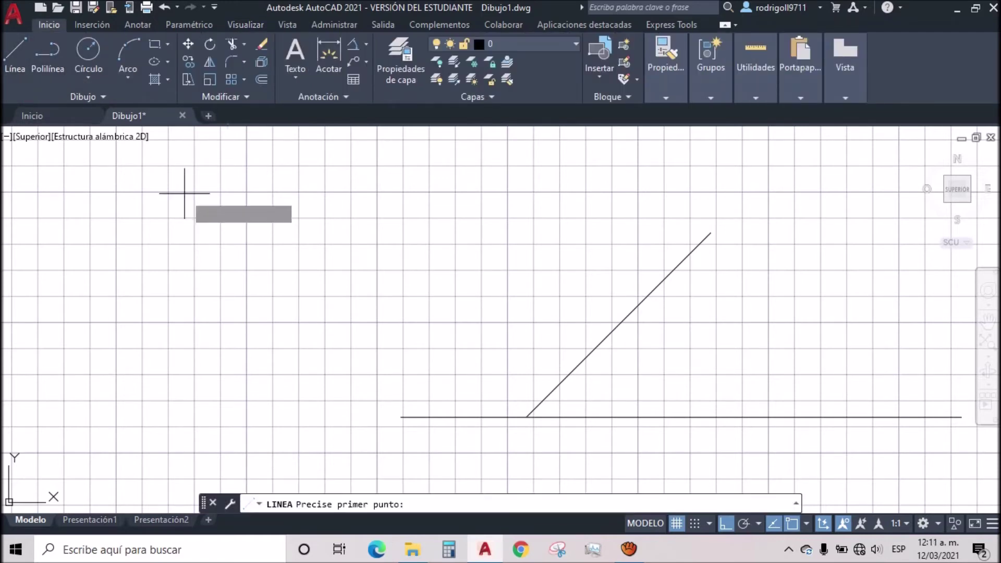
{"action": "left_click", "coordinate": [527, 417]}
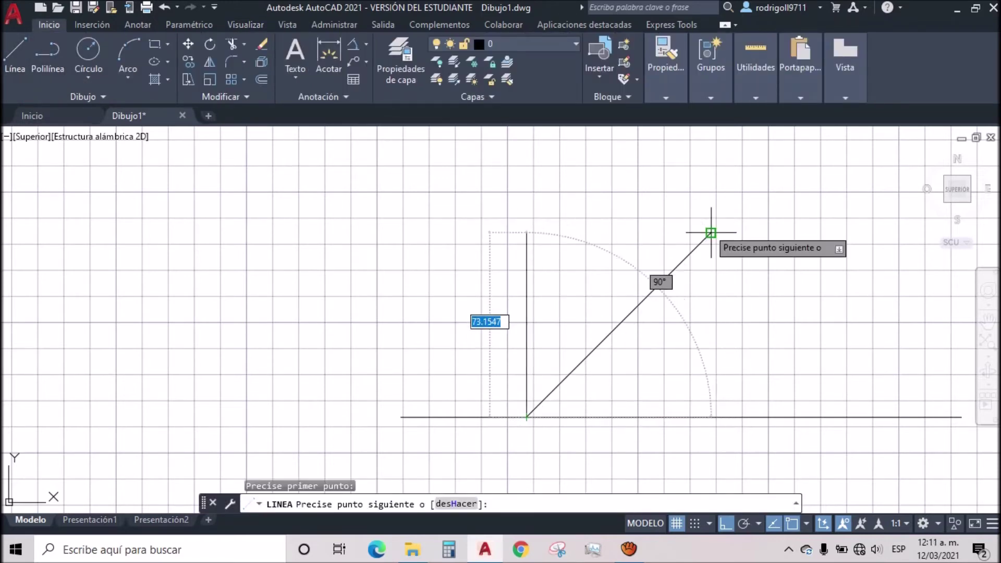
{"action": "left_click", "coordinate": [527, 233]}
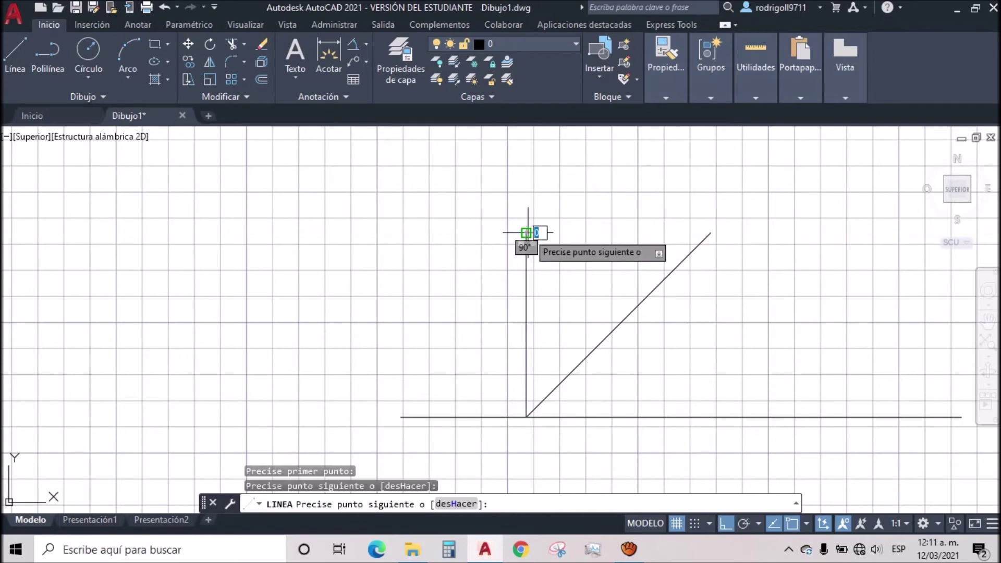
{"action": "key", "text": "Escape"}
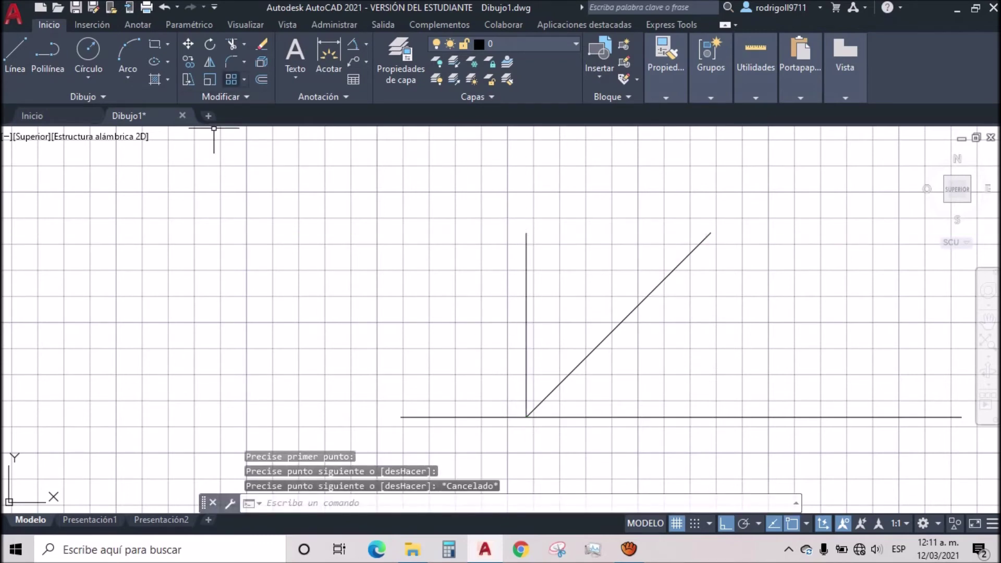
- Mirror the 45° diagonal about the vertical line, keeping the original
{"action": "left_click", "coordinate": [209, 62]}
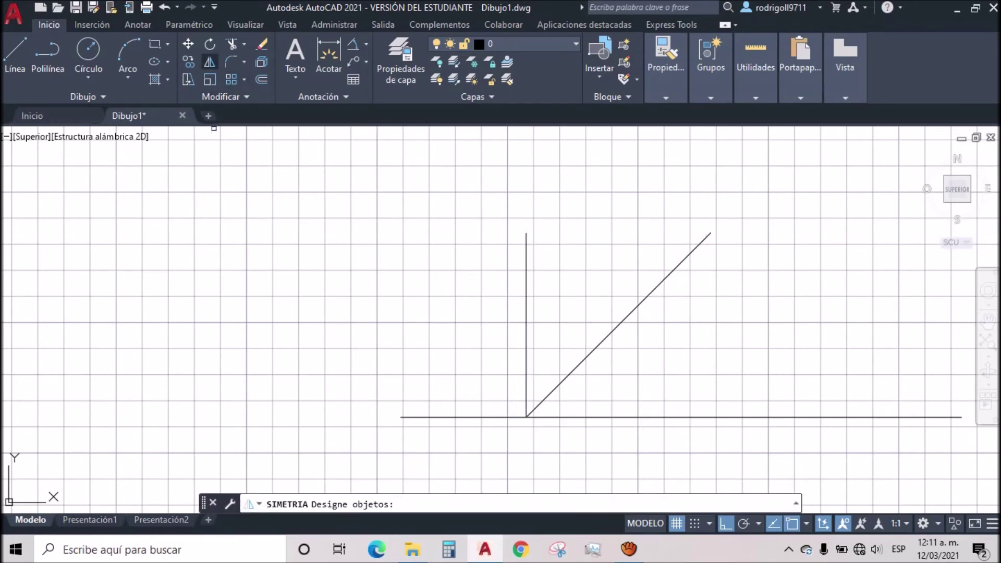
{"action": "left_click", "coordinate": [607, 334]}
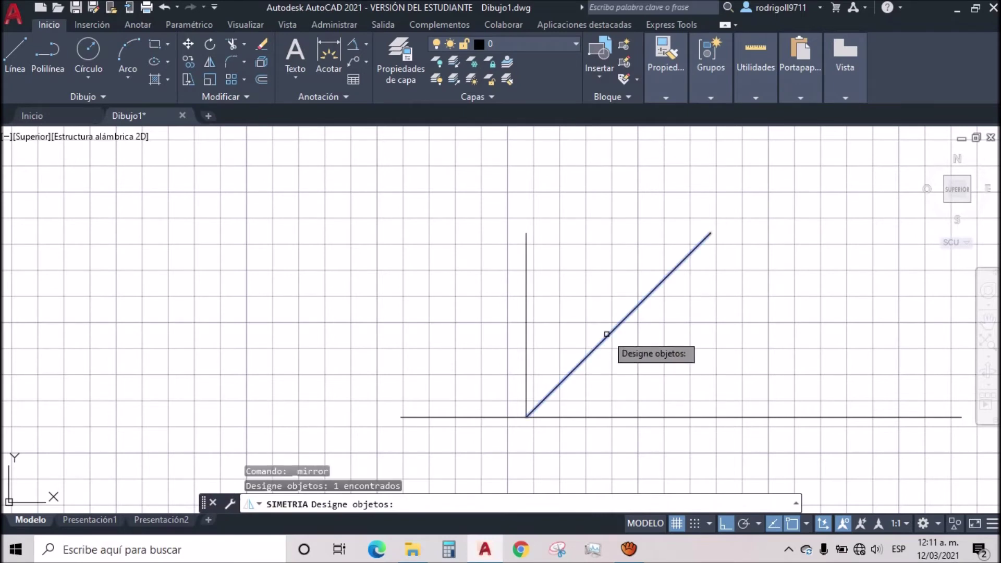
{"action": "key", "text": "Return"}
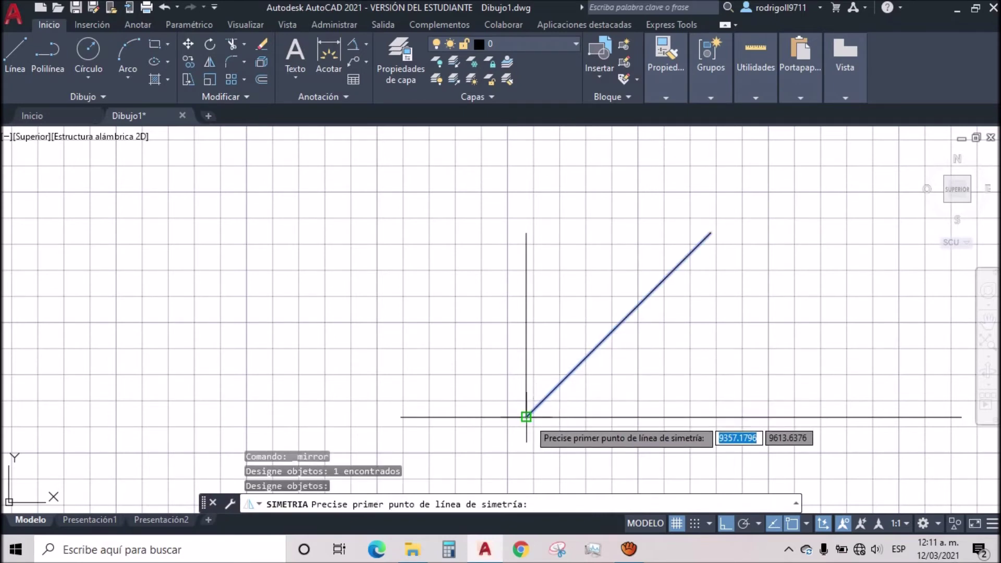
{"action": "left_click", "coordinate": [526, 417]}
{"action": "left_click", "coordinate": [525, 234]}
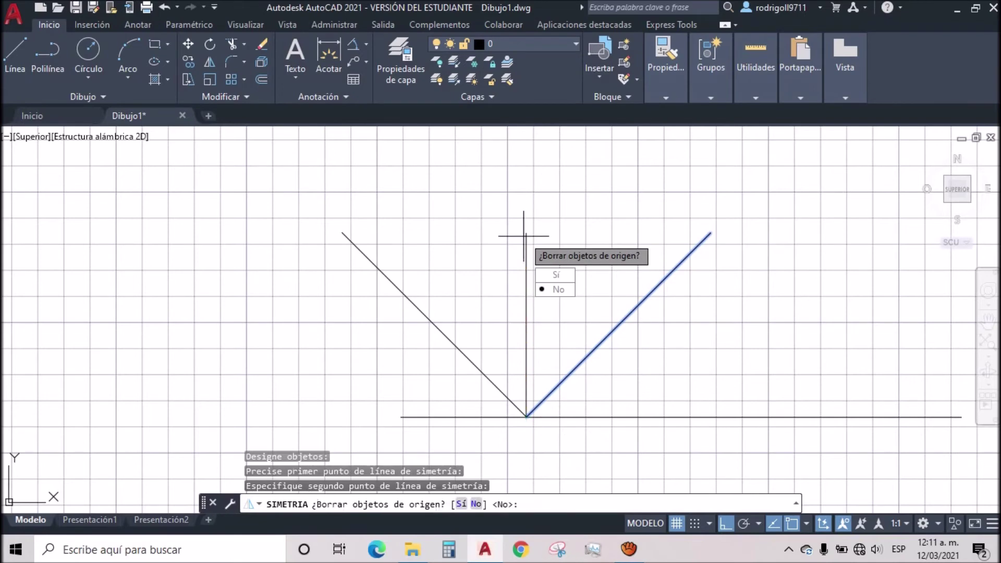
{"action": "left_click", "coordinate": [555, 290]}
{"action": "key", "text": "Escape"}
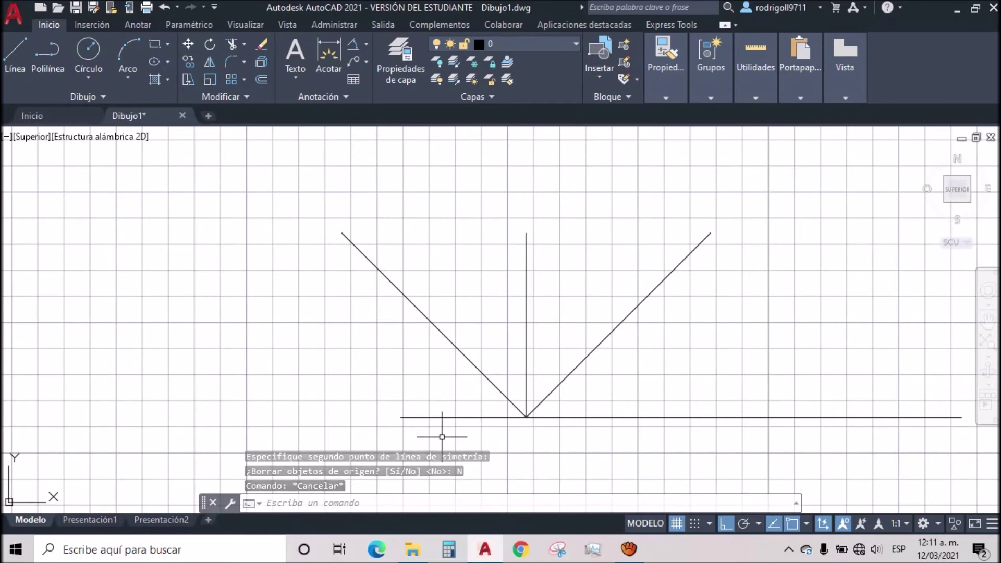
{"action": "scroll", "coordinate": [442, 437], "scroll_direction": "down", "scroll_amount": 2}
- Erase both diagonals and the vertical line with a crossing selection, keeping only the horizontal baseline
{"action": "left_click", "coordinate": [570, 403]}
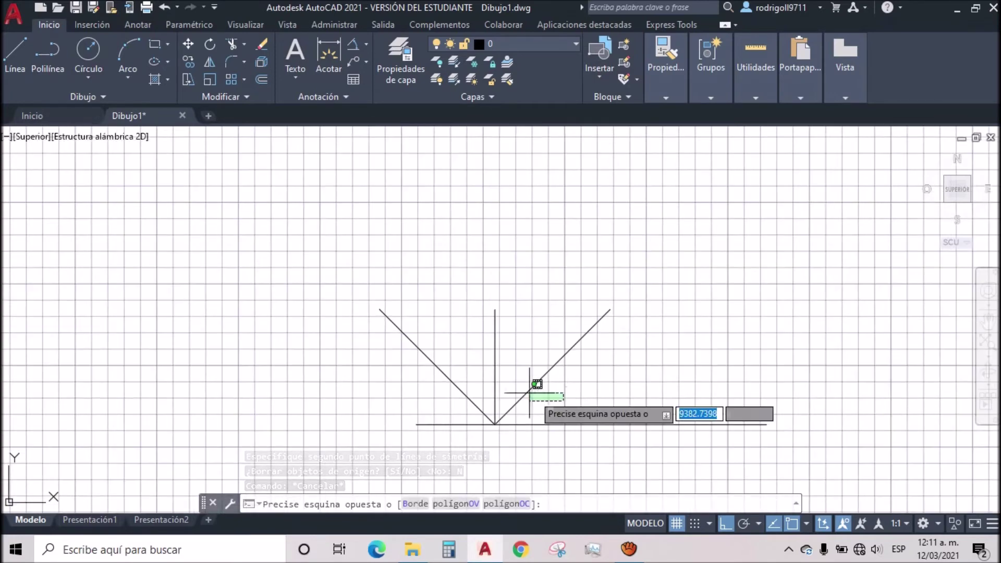
{"action": "left_click", "coordinate": [416, 335]}
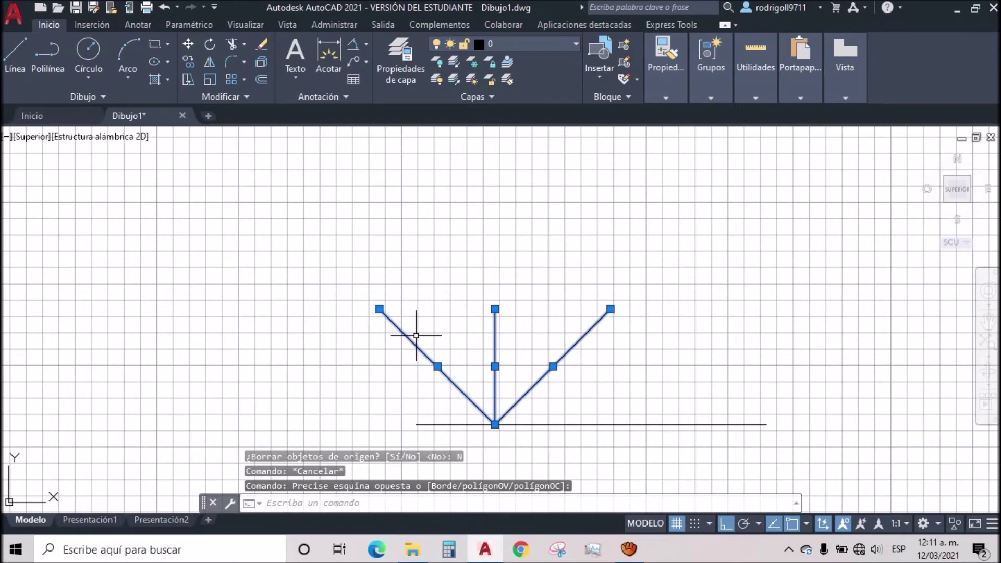
{"action": "key", "text": "Delete"}
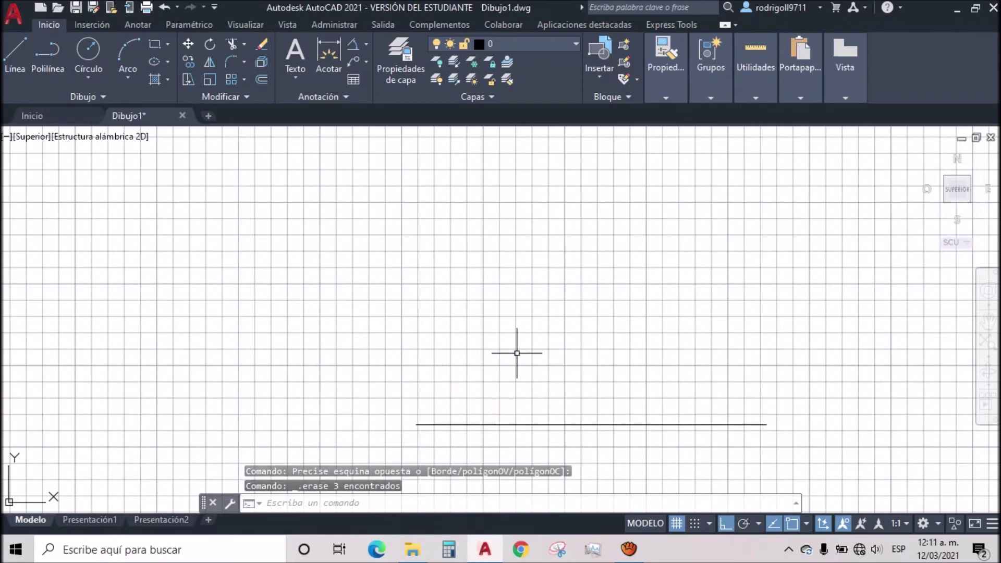
{"action": "left_click", "coordinate": [15, 52]}
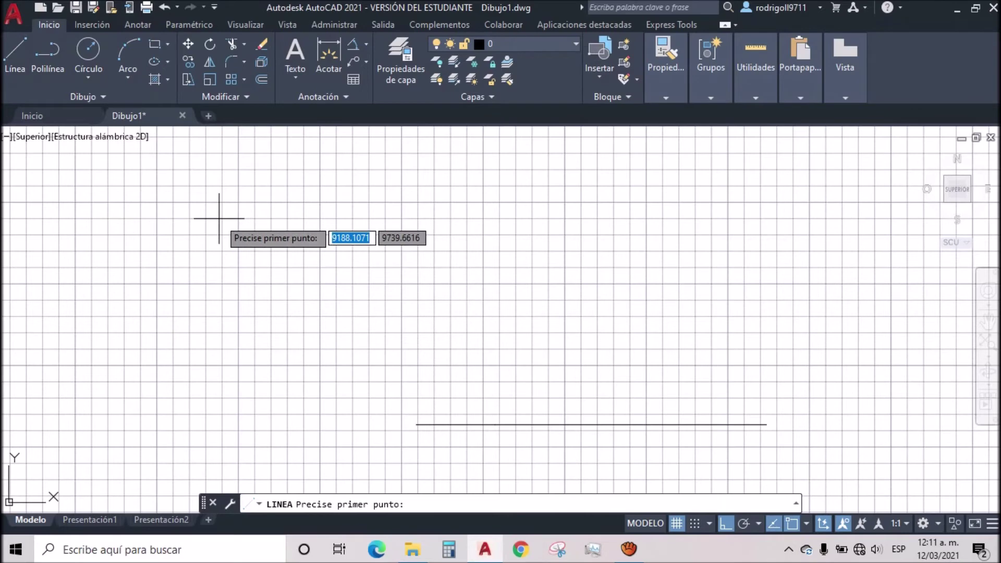
- With Ortho off, draw a 100-unit line at 45° from the baseline's left end
{"action": "left_click", "coordinate": [417, 424]}
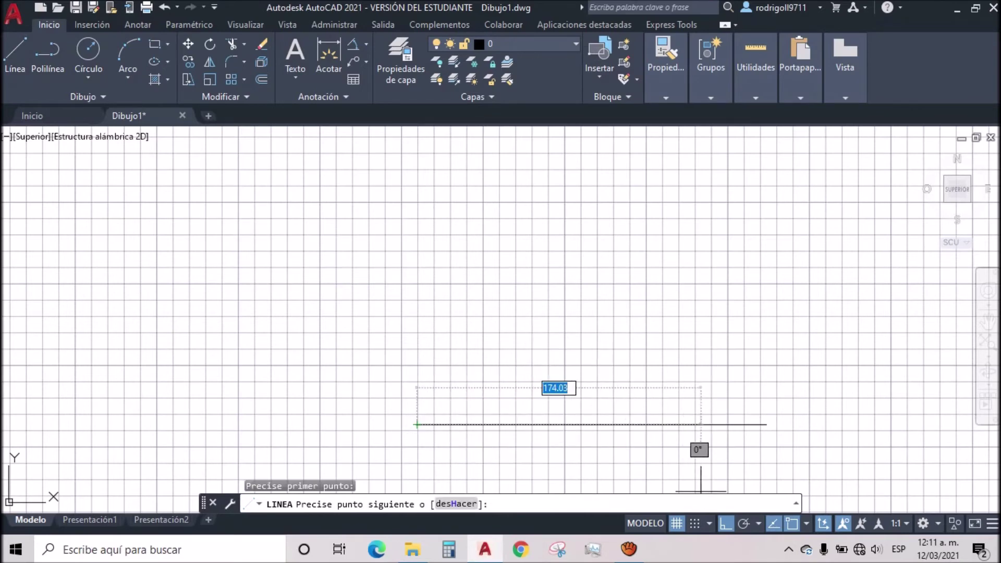
{"action": "left_click", "coordinate": [726, 523]}
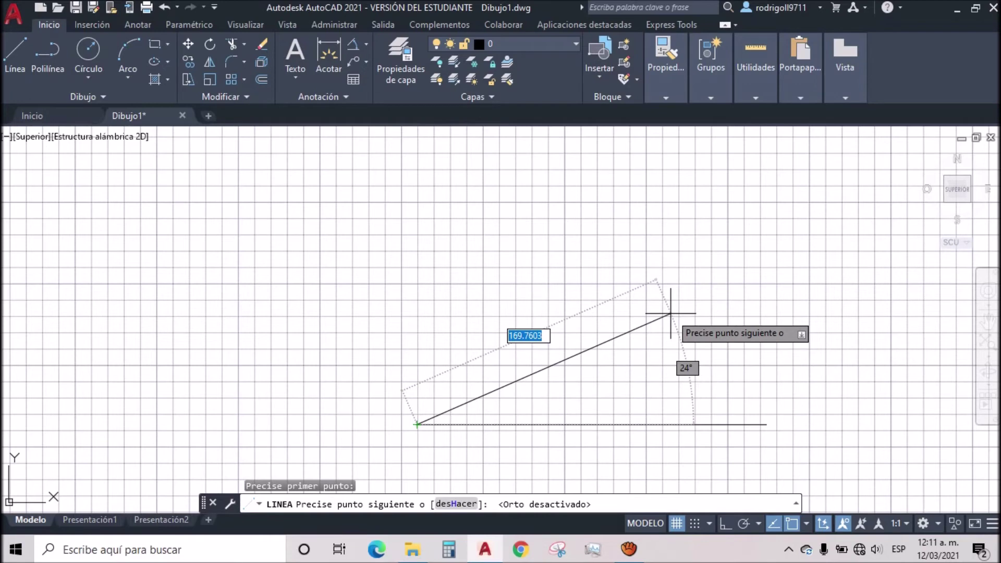
{"action": "type", "text": "100"}
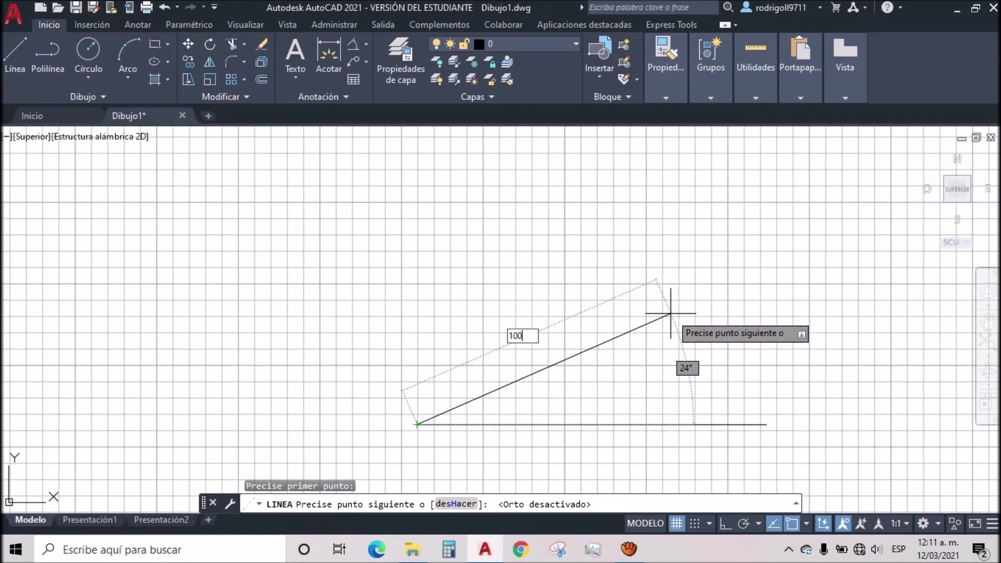
{"action": "key", "text": "Tab"}
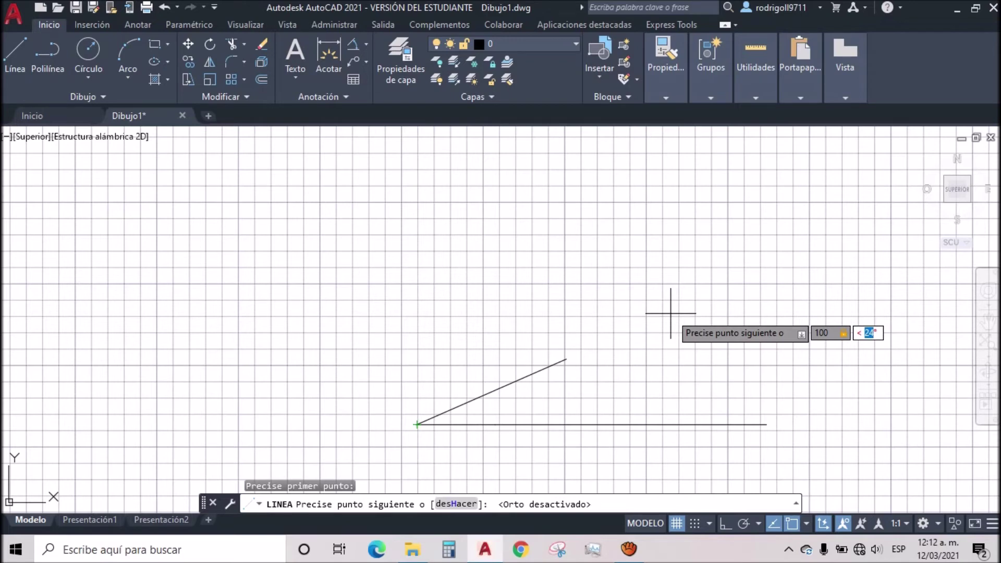
{"action": "type", "text": "45"}
{"action": "key", "text": "Return"}
{"action": "key", "text": "Escape"}
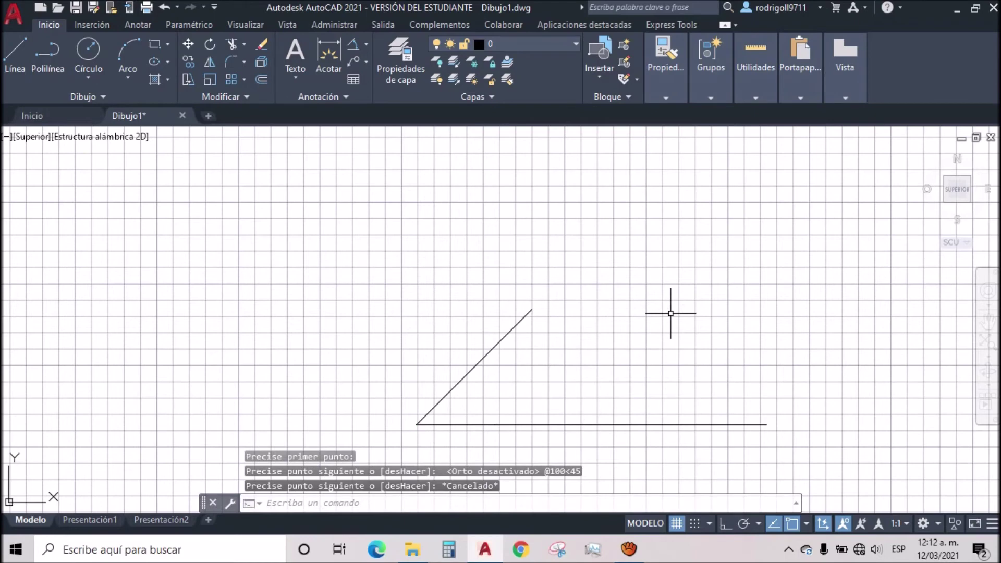
{"action": "left_click", "coordinate": [353, 43]}
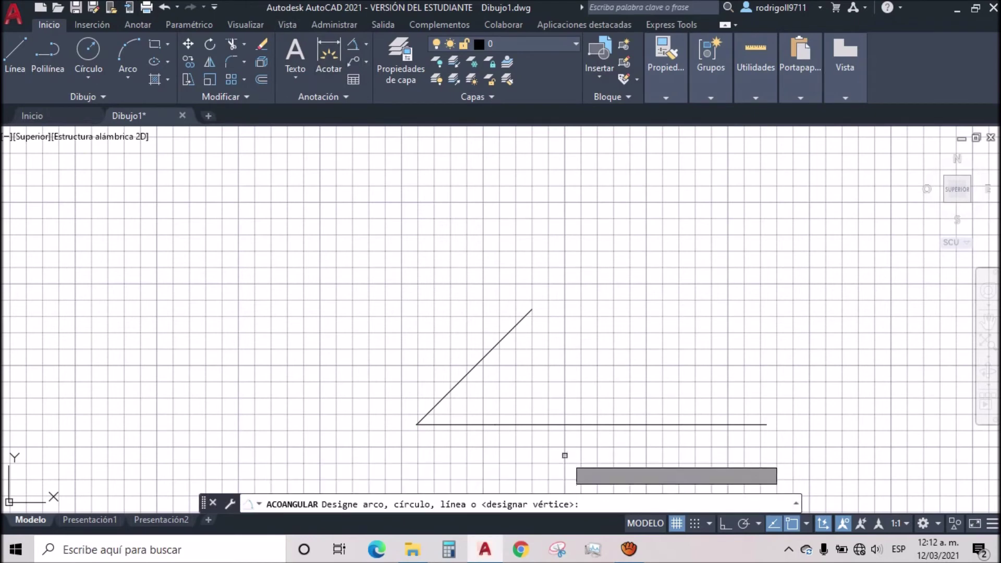
{"action": "left_click", "coordinate": [550, 424]}
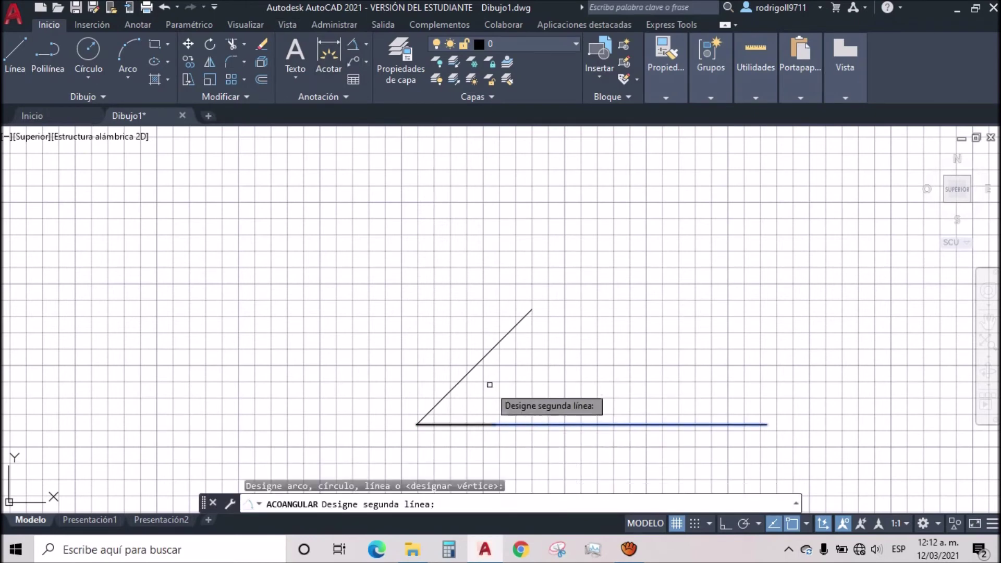
{"action": "left_click", "coordinate": [480, 358]}
{"action": "scroll", "coordinate": [522, 373], "scroll_direction": "up", "scroll_amount": 4}
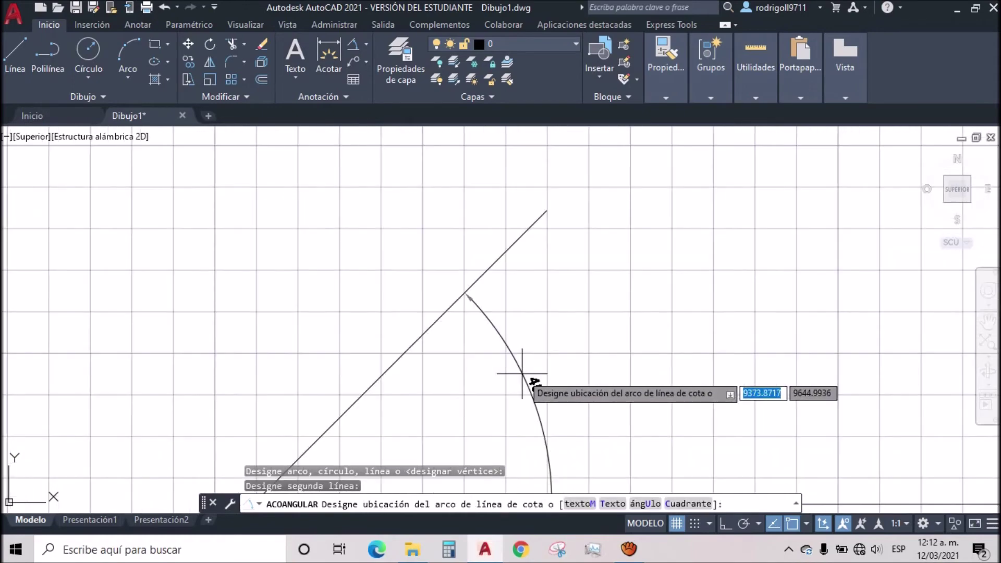
{"action": "scroll", "coordinate": [522, 373], "scroll_direction": "down", "scroll_amount": 2}
{"action": "key", "text": "Escape"}
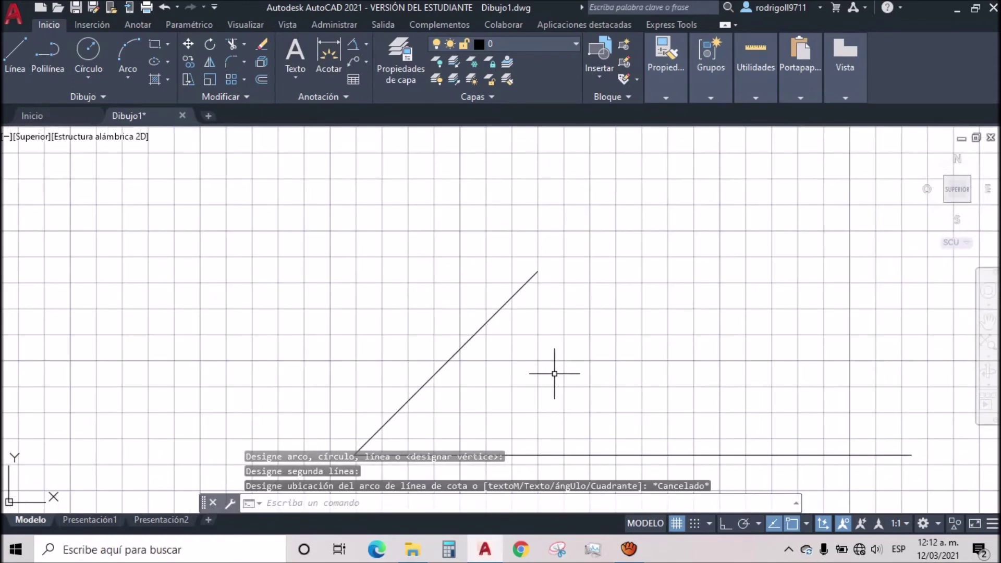
{"action": "scroll", "coordinate": [367, 402], "scroll_direction": "down", "scroll_amount": 6}
{"action": "left_click", "coordinate": [520, 425]}
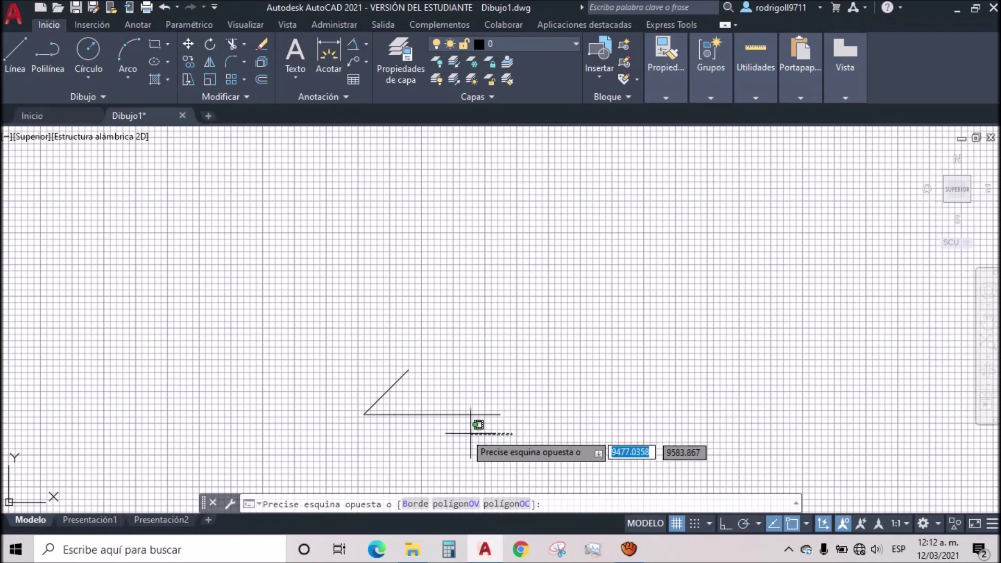
- Erase both lines, leaving the drawing empty, and switch polar tracking on
{"action": "left_click", "coordinate": [326, 354]}
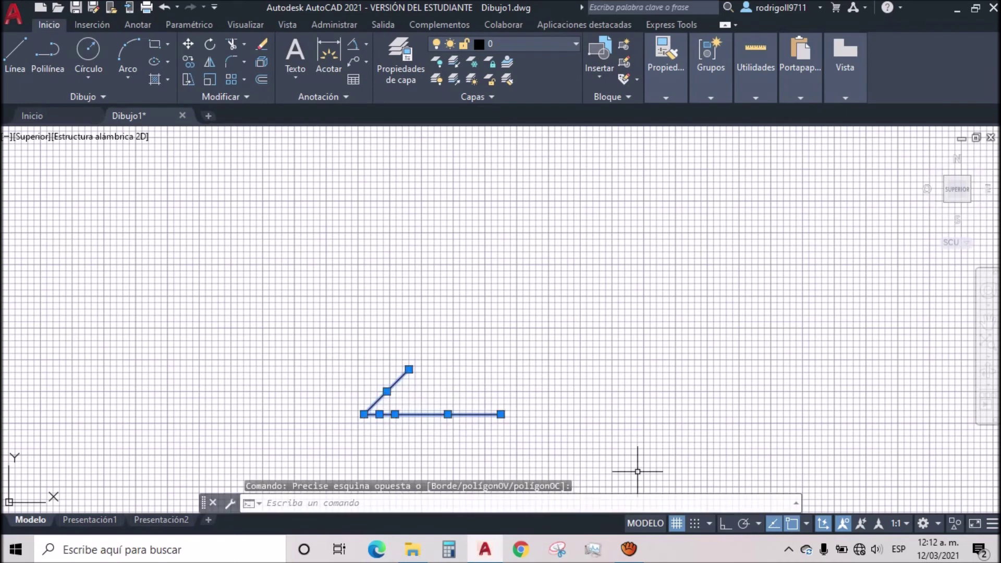
{"action": "key", "text": "Delete"}
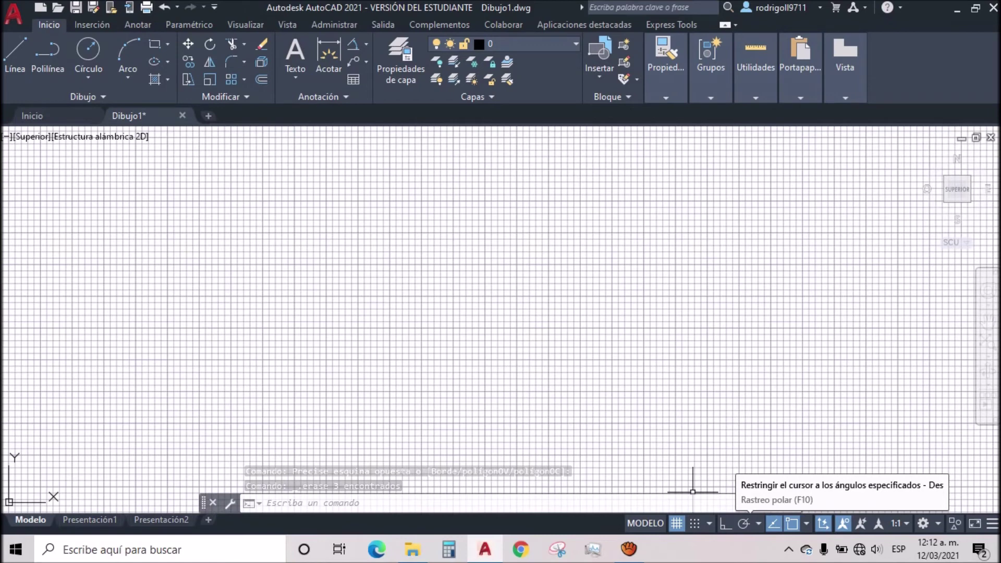
{"action": "left_click", "coordinate": [744, 524]}
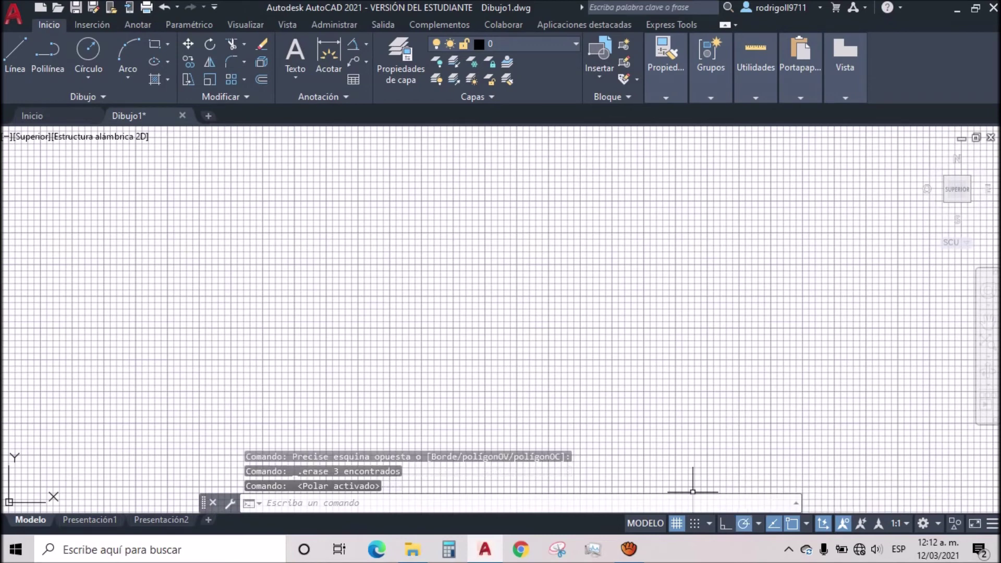
{"action": "left_click", "coordinate": [758, 524]}
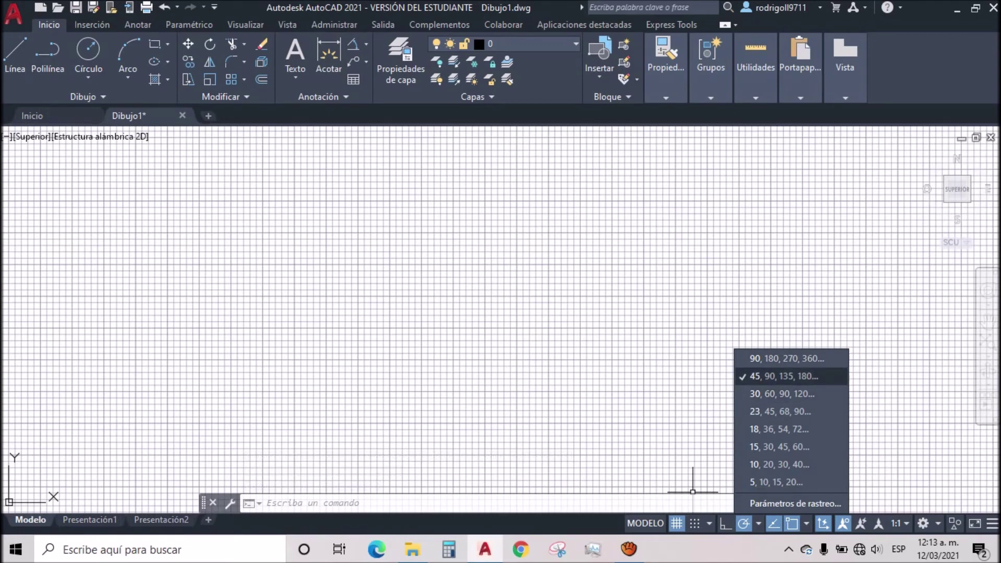
- Keep 45° polar increments and draw a 100-unit line along the 45° tracking path
{"action": "left_click", "coordinate": [776, 376]}
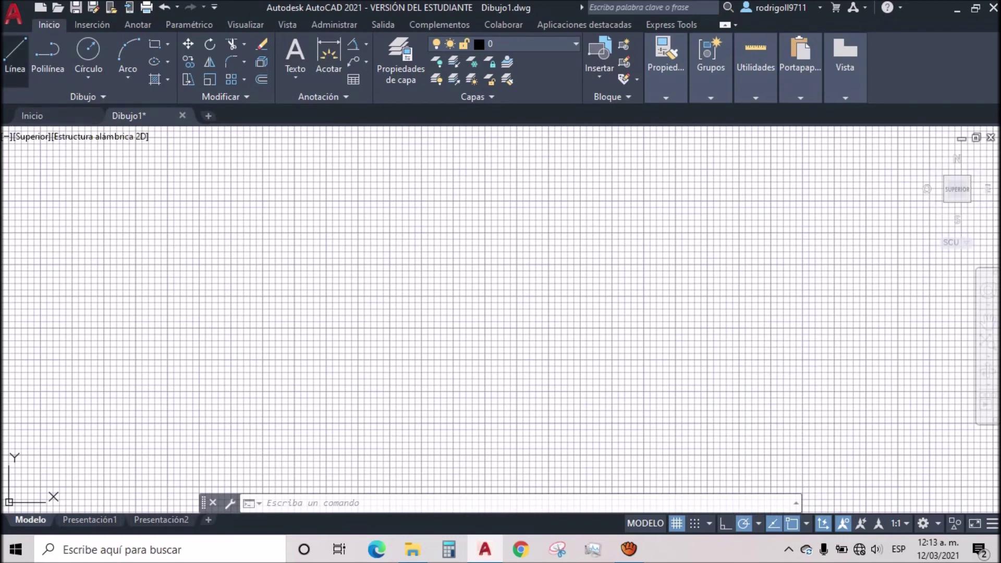
{"action": "left_click", "coordinate": [14, 52]}
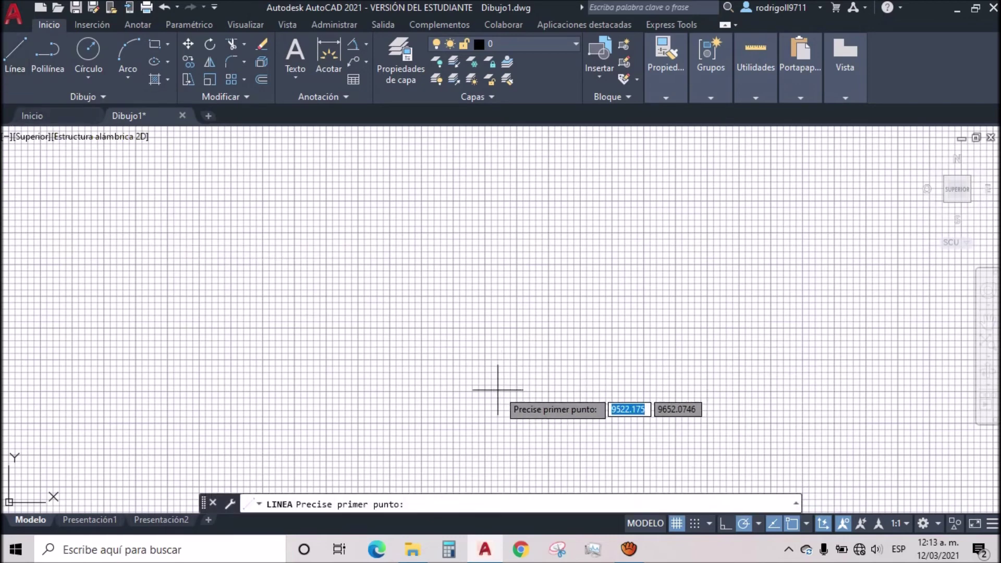
{"action": "left_click", "coordinate": [472, 398]}
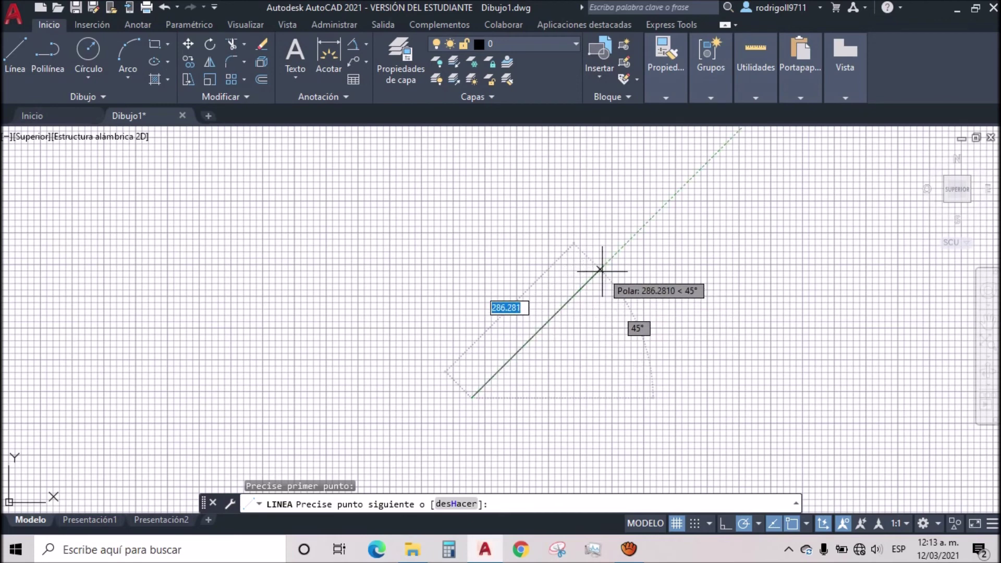
{"action": "type", "text": "100"}
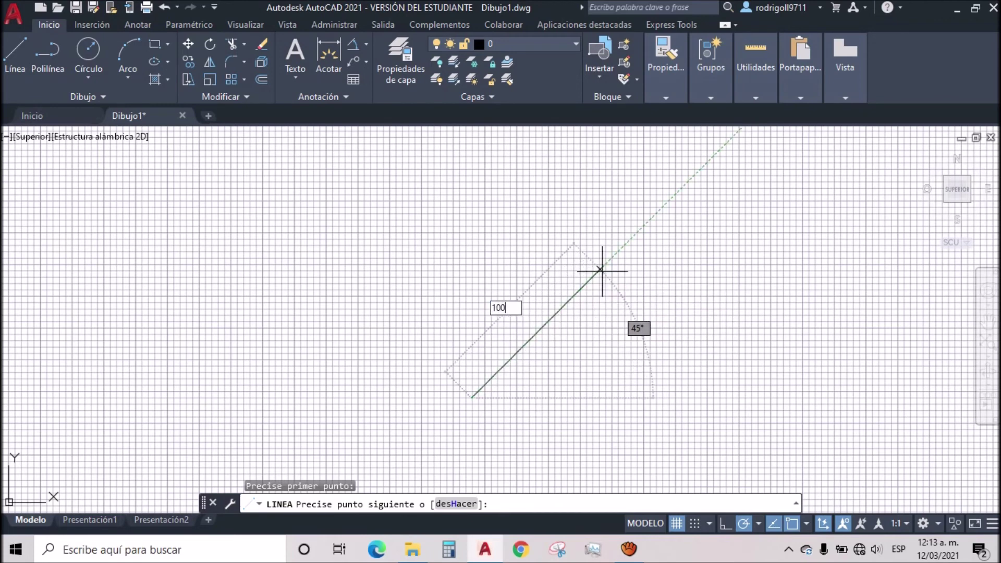
{"action": "key", "text": "Return"}
{"action": "key", "text": "Escape"}
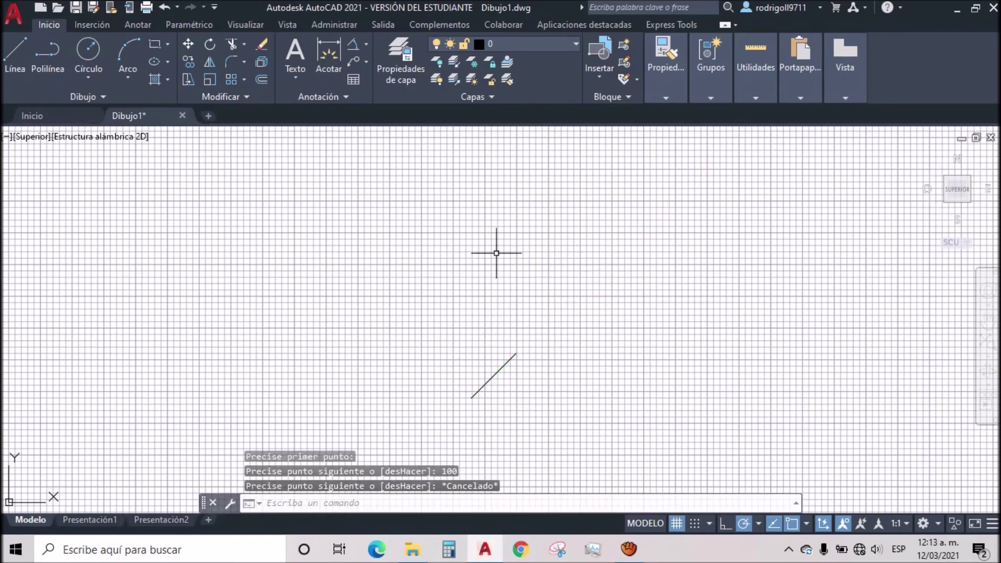
{"action": "scroll", "coordinate": [525, 375], "scroll_direction": "up", "scroll_amount": 3}
{"action": "scroll", "coordinate": [438, 315], "scroll_direction": "down", "scroll_amount": 2}
{"action": "left_click", "coordinate": [16, 52]}
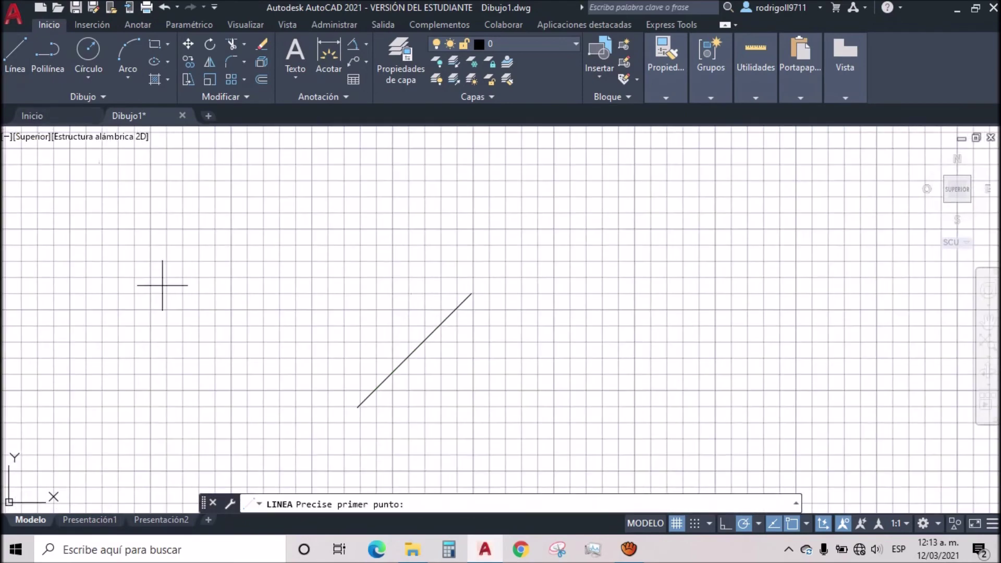
- Draw a horizontal line from the diagonal's lower end, replacing a crooked first attempt
{"action": "left_click", "coordinate": [357, 407]}
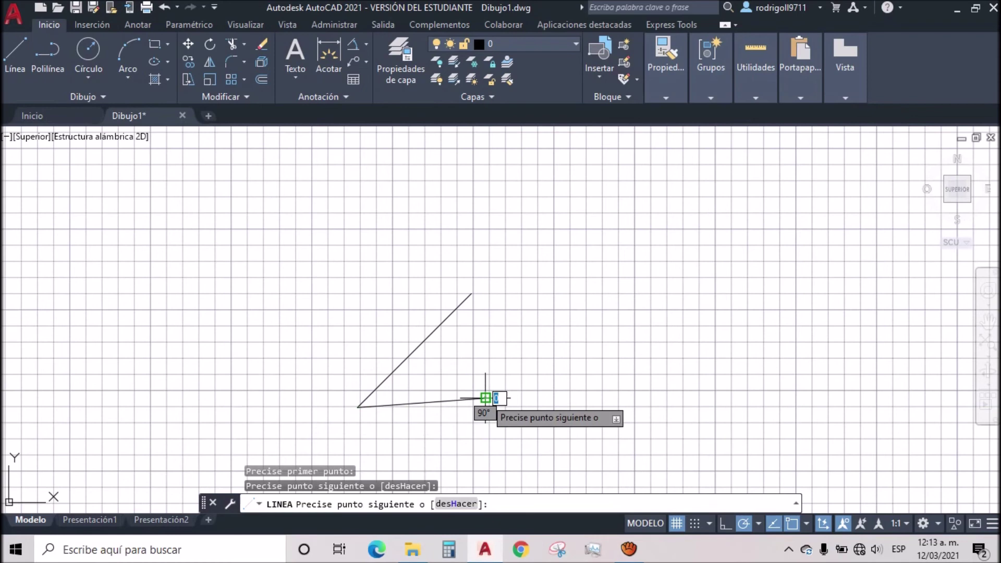
{"action": "left_click", "coordinate": [485, 398]}
{"action": "key", "text": "Escape"}
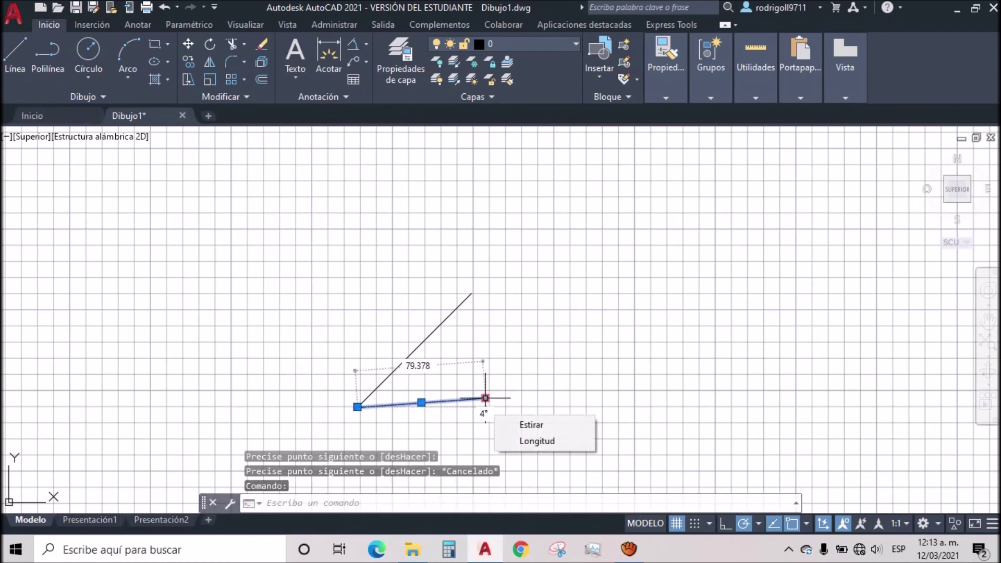
{"action": "key", "text": "Delete"}
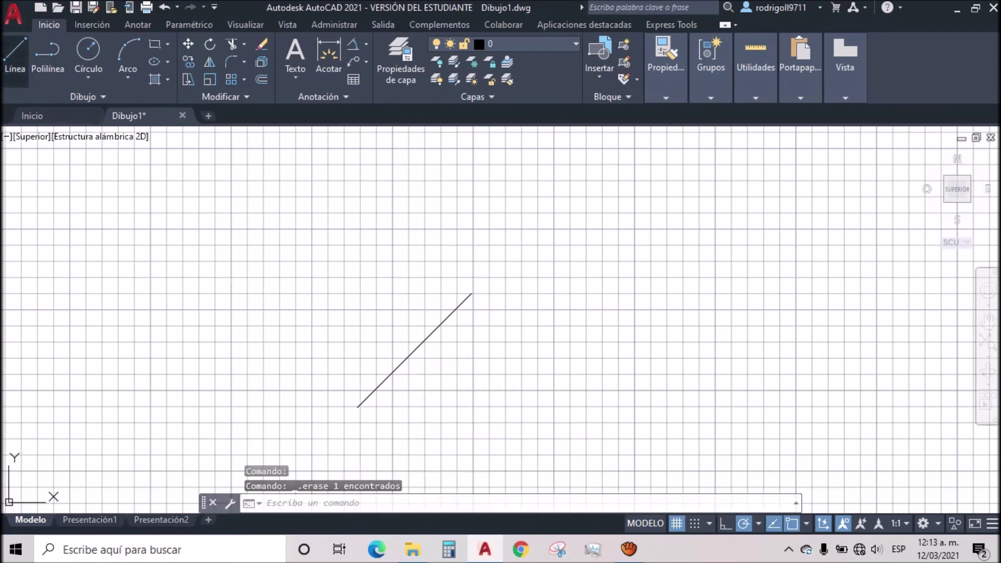
{"action": "left_click", "coordinate": [15, 52]}
{"action": "left_click", "coordinate": [357, 406]}
{"action": "left_click", "coordinate": [507, 407]}
{"action": "key", "text": "Escape"}
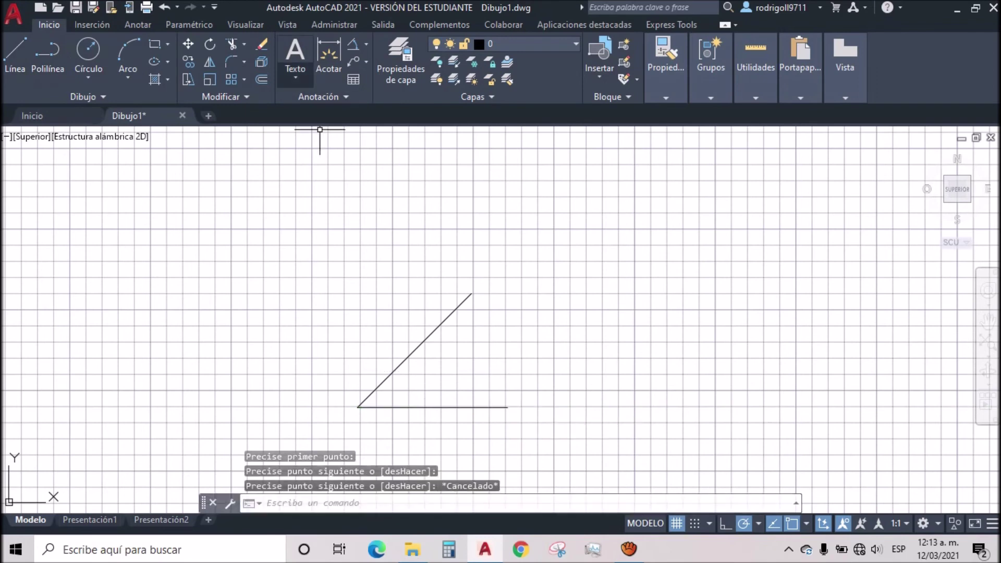
- Dimension the 45° angle between the lines, then erase both lines and the dimension
{"action": "left_click", "coordinate": [354, 44]}
{"action": "left_click", "coordinate": [409, 406]}
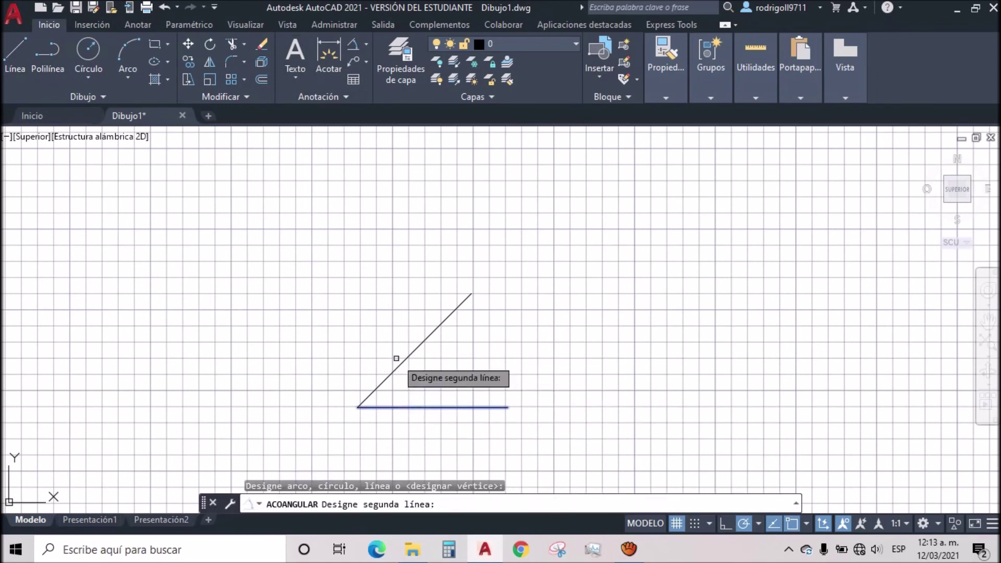
{"action": "left_click", "coordinate": [399, 365]}
{"action": "left_click", "coordinate": [438, 372]}
{"action": "left_click", "coordinate": [599, 432]}
{"action": "left_click", "coordinate": [358, 280]}
{"action": "key", "text": "Delete"}
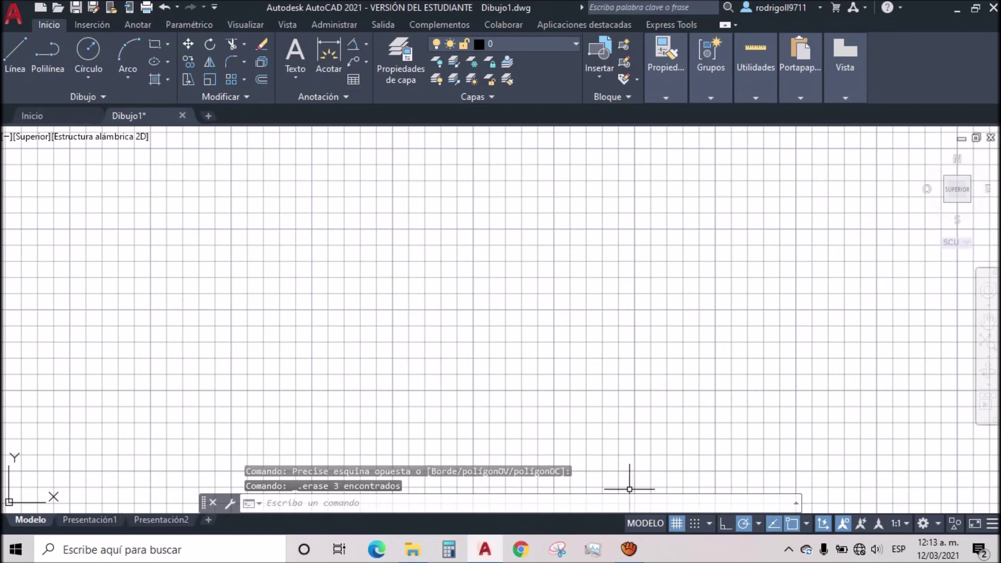
{"action": "left_click", "coordinate": [758, 523]}
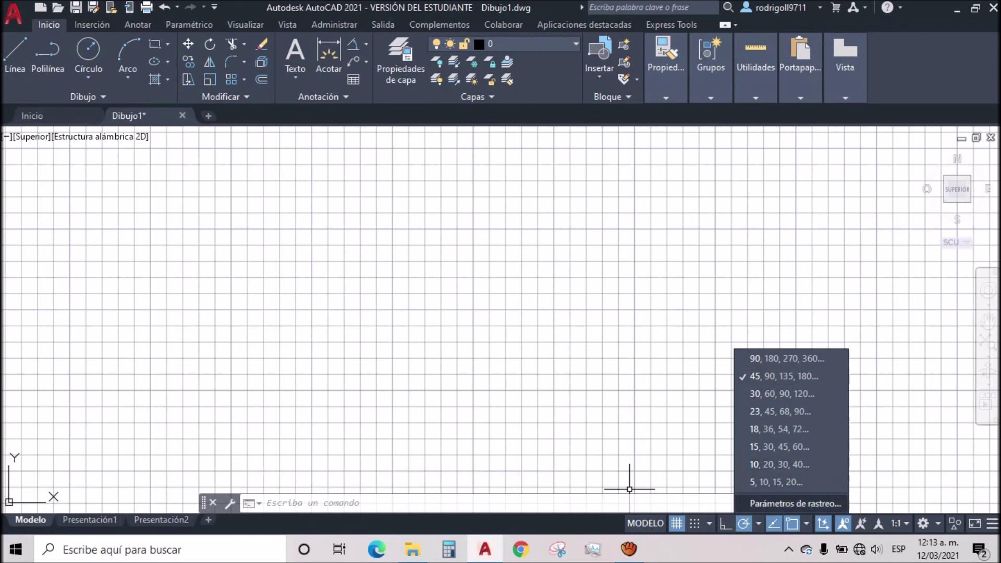
- Enable additional angles in Tracking Settings and add 40°, then confirm it appears in the list
{"action": "left_click", "coordinate": [795, 503]}
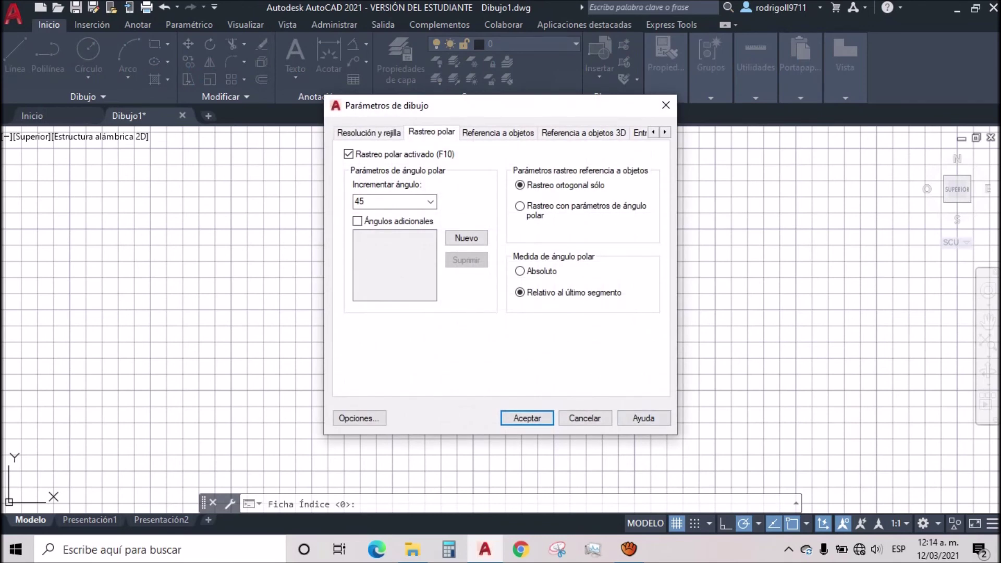
{"action": "left_click", "coordinate": [466, 238]}
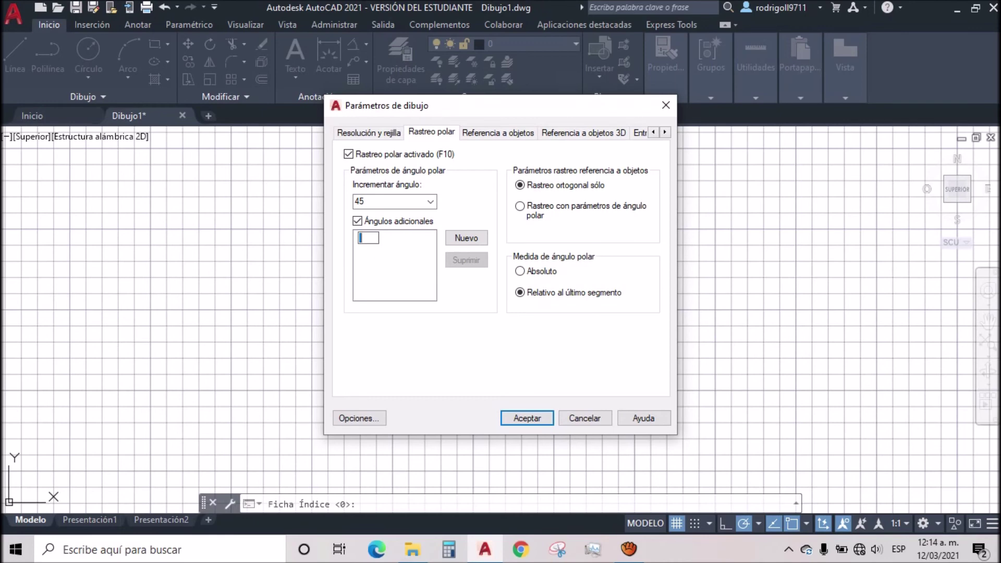
{"action": "type", "text": "40"}
{"action": "key", "text": "Return"}
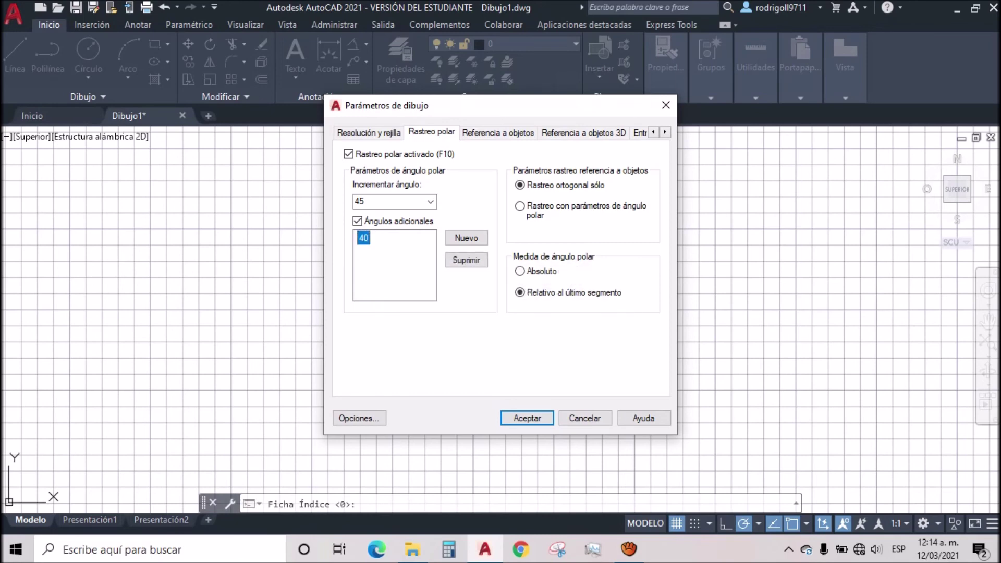
{"action": "left_click", "coordinate": [527, 418]}
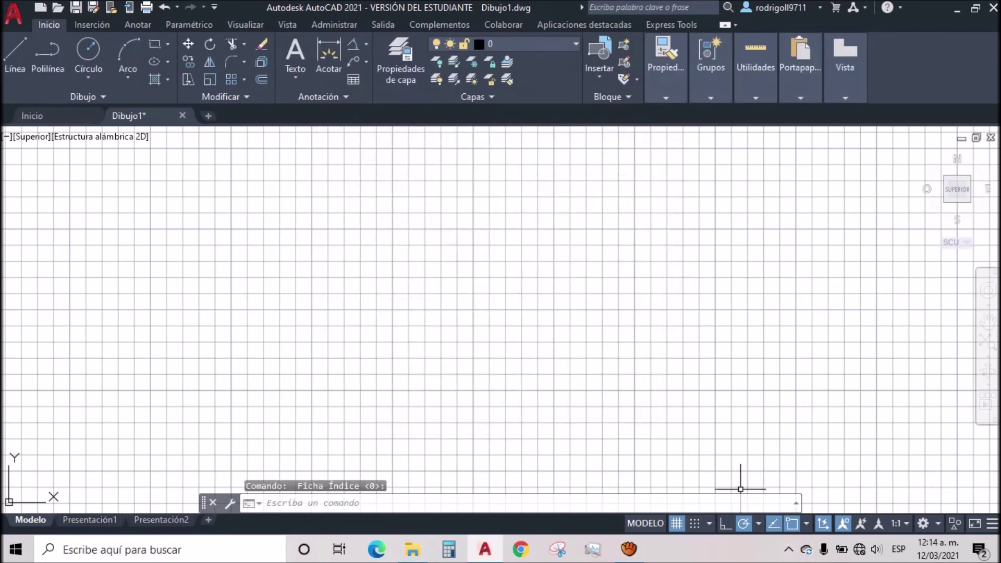
{"action": "left_click", "coordinate": [758, 523]}
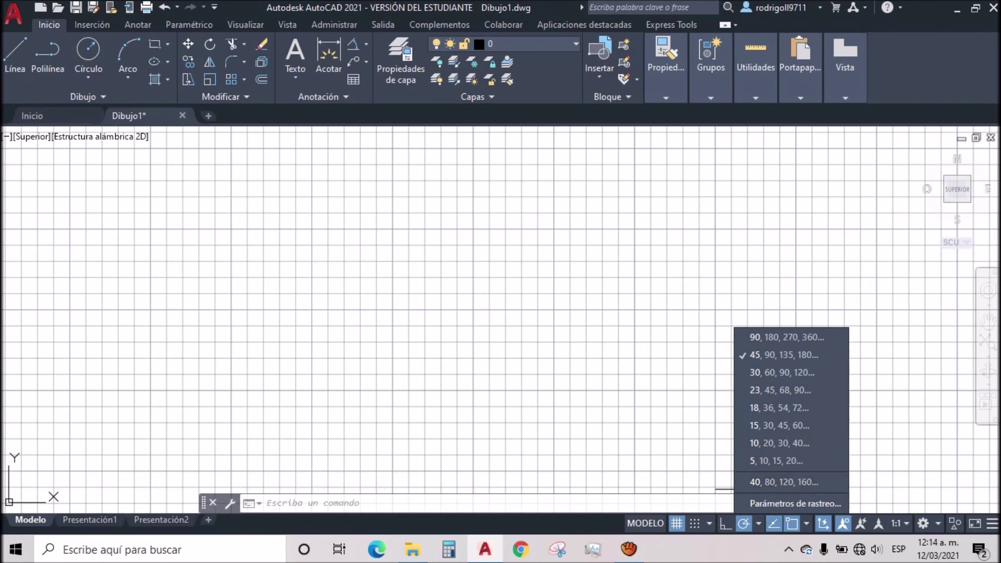
- Switch polar tracking to 40° increments and draw a 100-unit line at 40°
{"action": "left_click", "coordinate": [14, 55]}
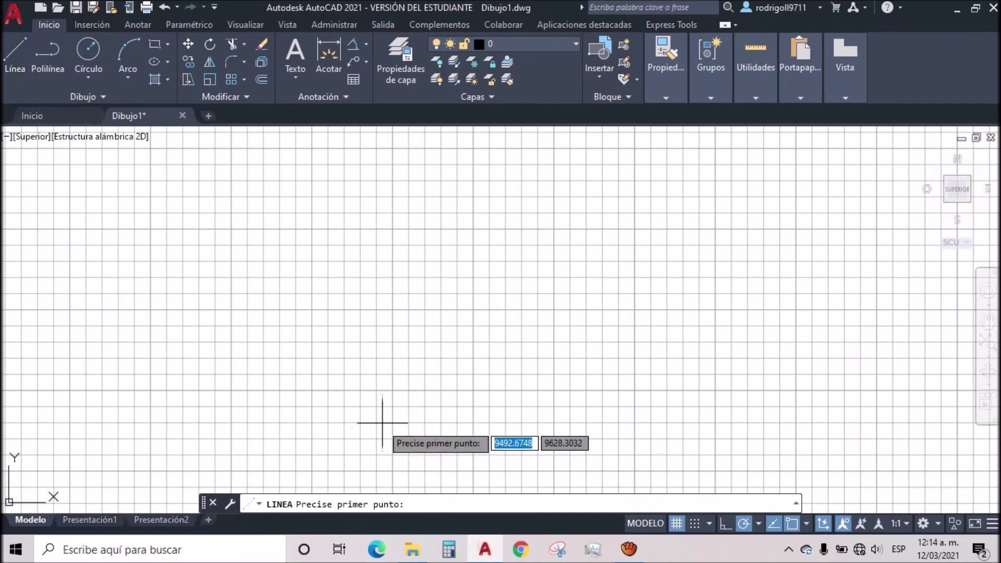
{"action": "left_click", "coordinate": [441, 387]}
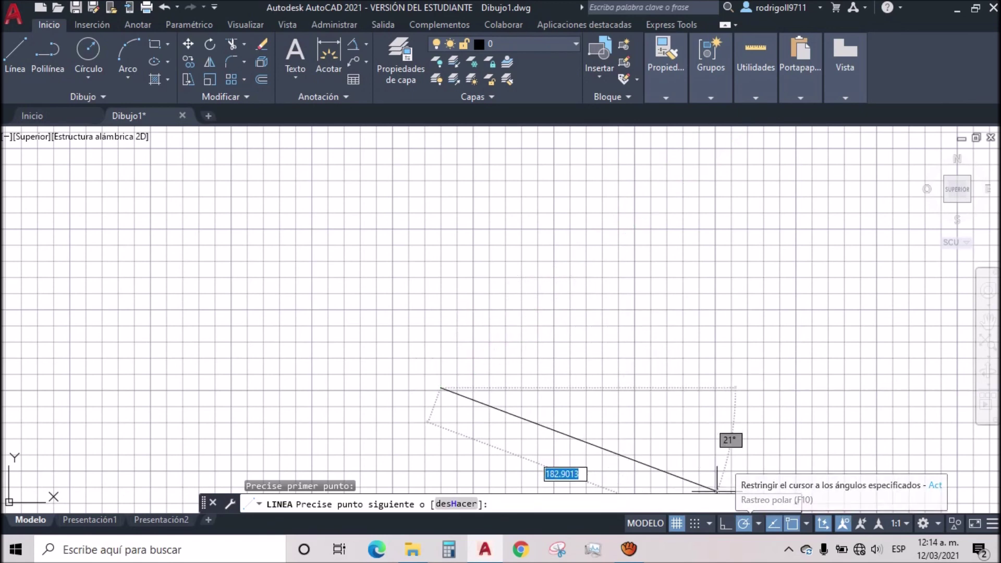
{"action": "left_click", "coordinate": [758, 523]}
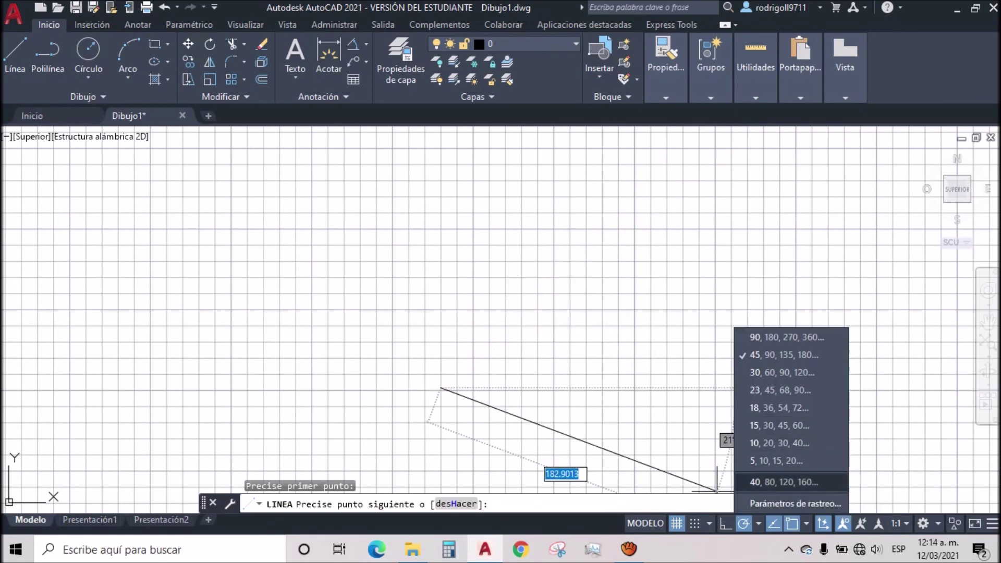
{"action": "left_click", "coordinate": [782, 482]}
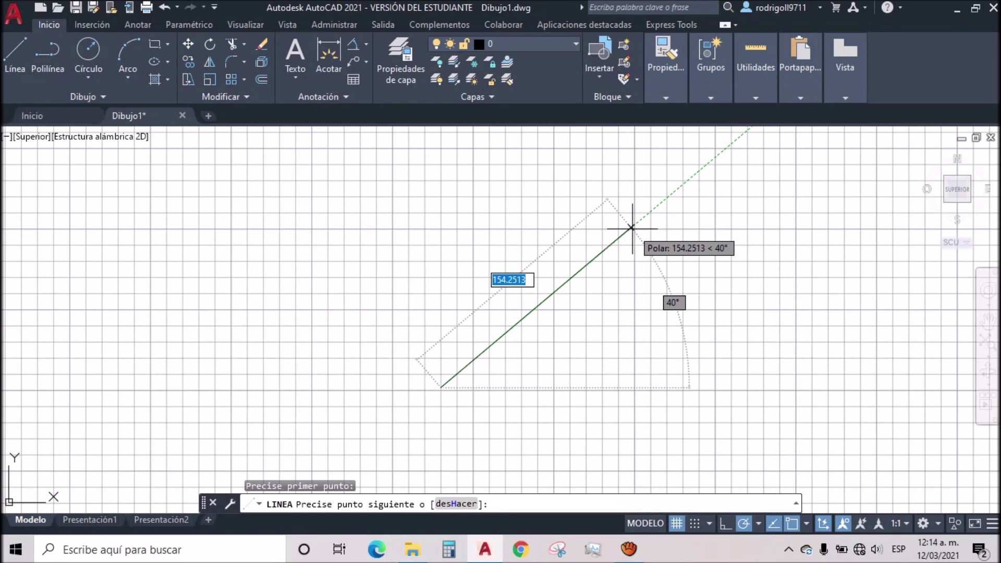
{"action": "type", "text": "100"}
{"action": "key", "text": "Return"}
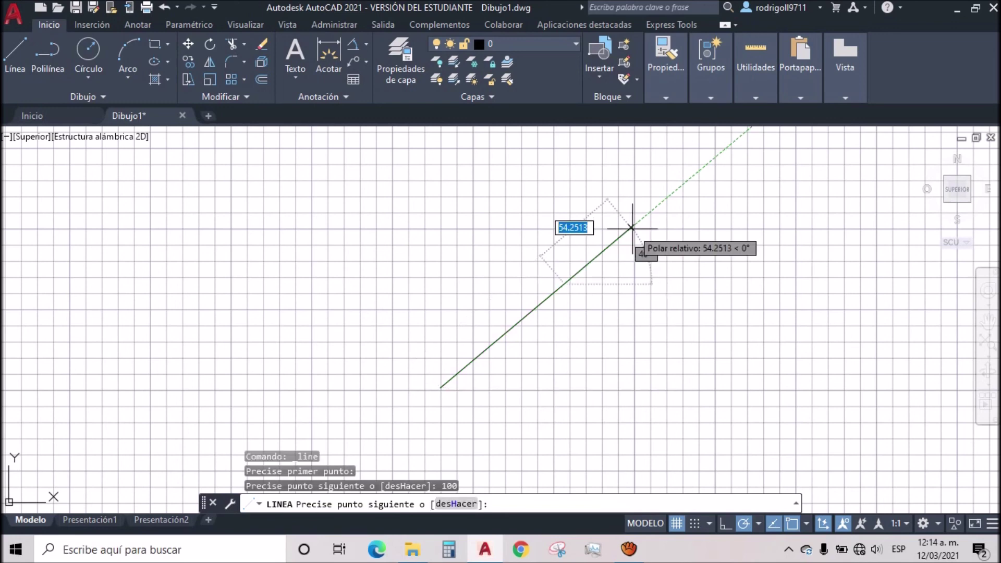
{"action": "key", "text": "Escape"}
{"action": "scroll", "coordinate": [559, 288], "scroll_direction": "up", "scroll_amount": 2}
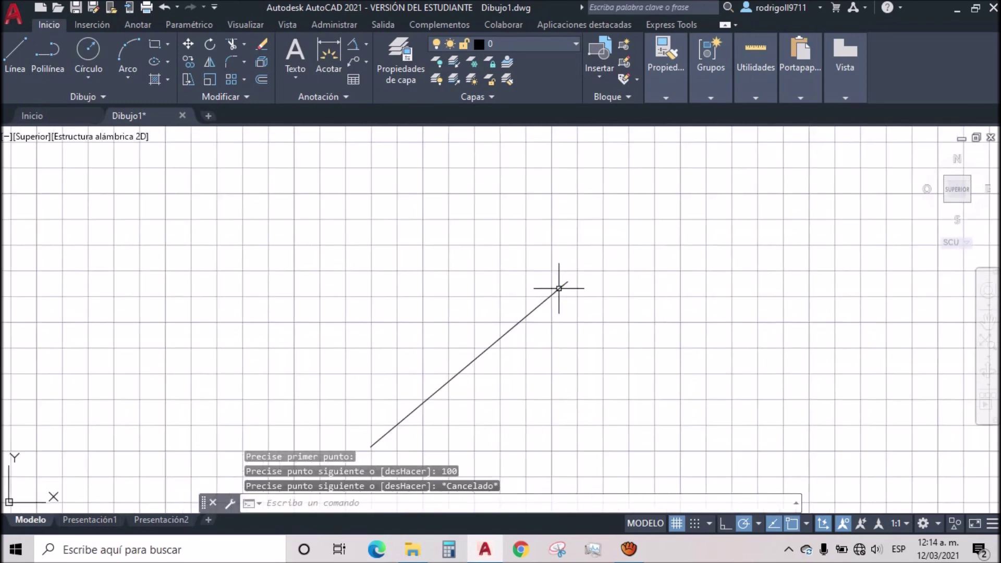
{"action": "scroll", "coordinate": [559, 287], "scroll_direction": "down", "scroll_amount": 4}
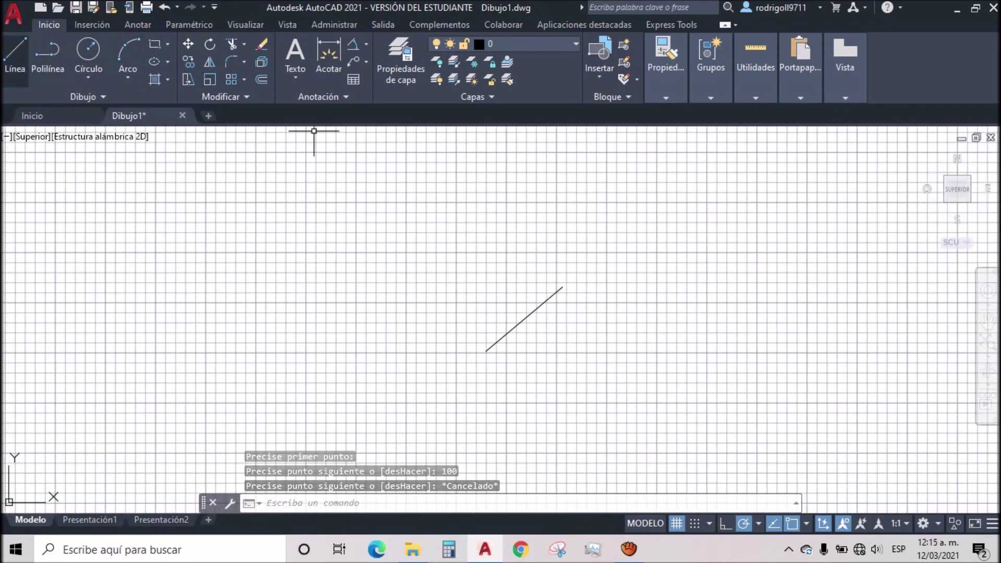
- Draw a horizontal line to the right from the 40° line's lower endpoint
{"action": "left_click", "coordinate": [15, 52]}
{"action": "left_click", "coordinate": [486, 351]}
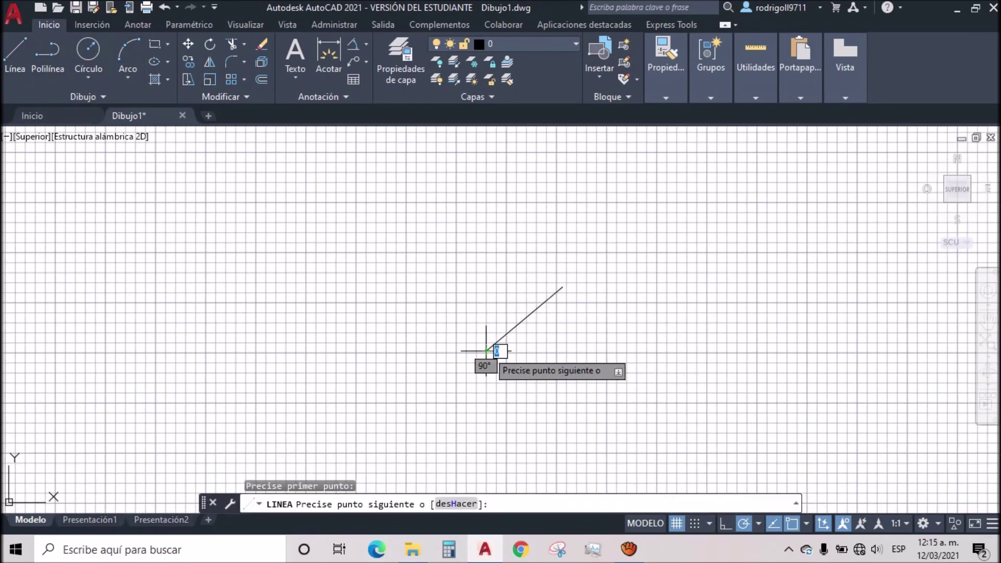
{"action": "left_click", "coordinate": [597, 351]}
{"action": "key", "text": "Escape"}
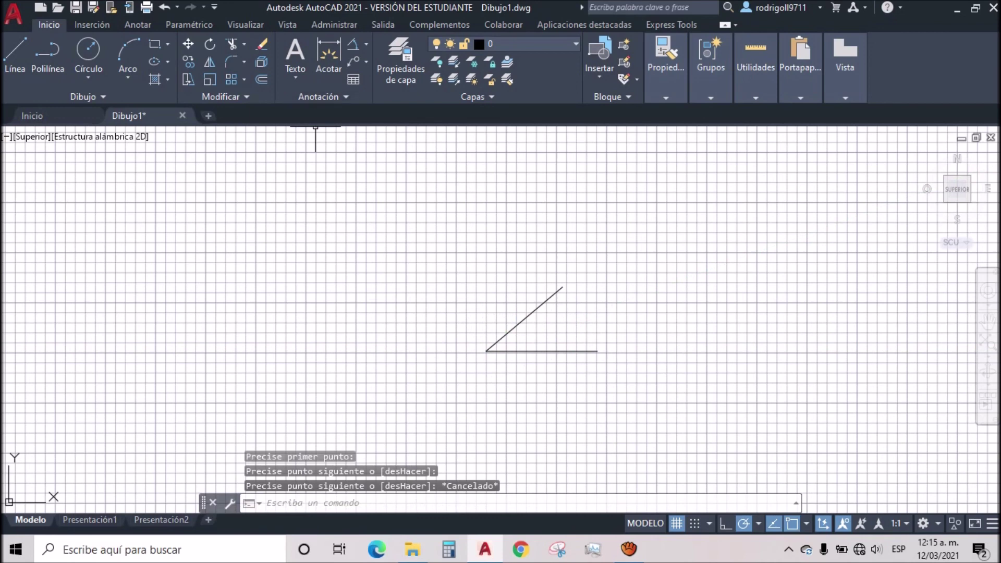
{"action": "left_click", "coordinate": [353, 43]}
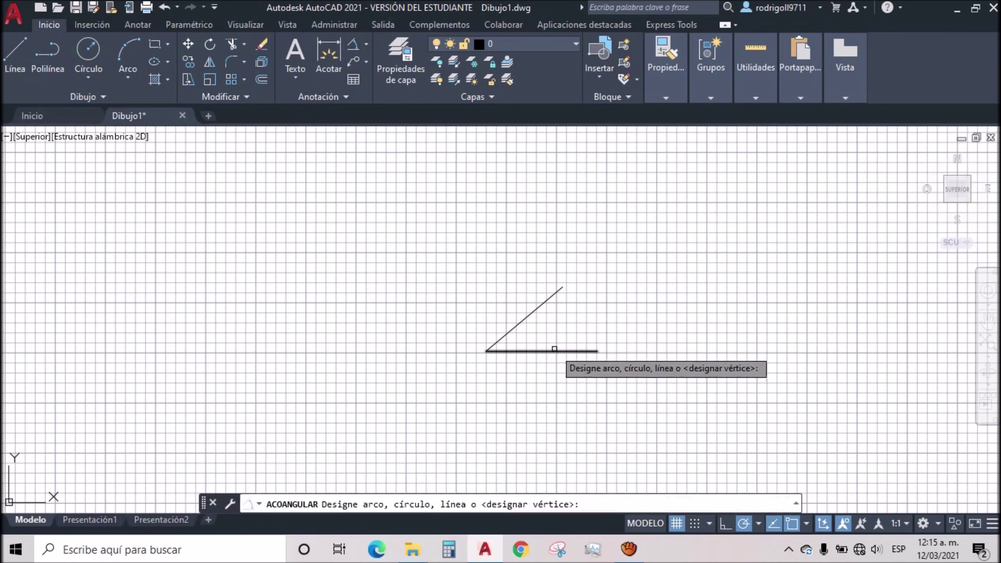
- Add a 40° angular dimension between the horizontal line and the slanted line
{"action": "left_click", "coordinate": [555, 350]}
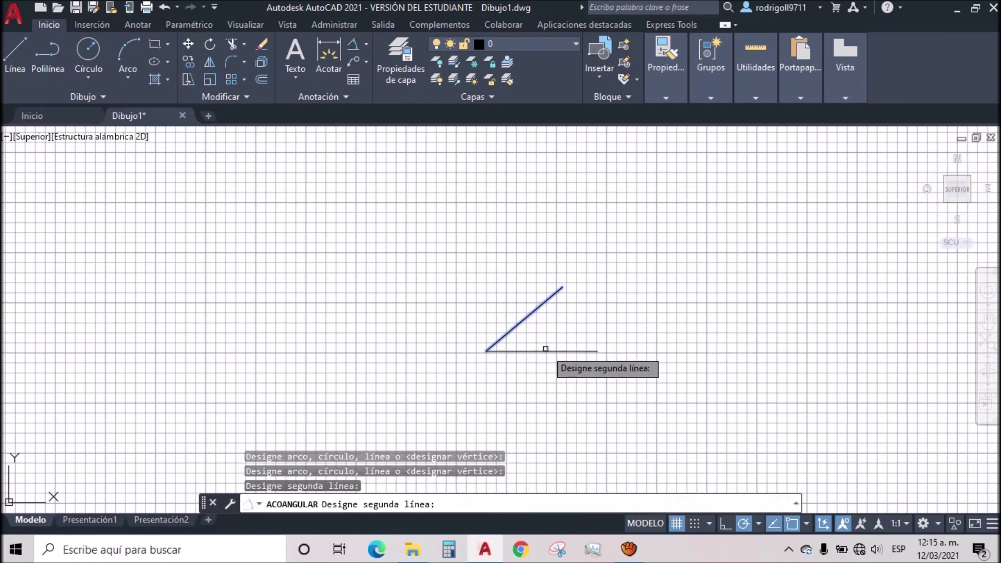
{"action": "left_click", "coordinate": [545, 350]}
{"action": "scroll", "coordinate": [550, 332], "scroll_direction": "up", "scroll_amount": 5}
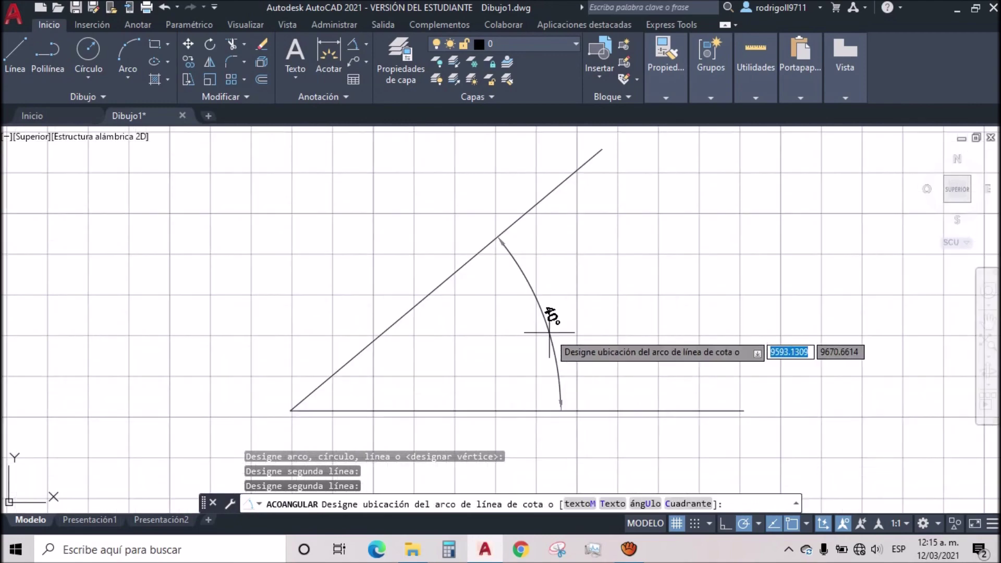
{"action": "left_click", "coordinate": [549, 332]}
{"action": "scroll", "coordinate": [549, 331], "scroll_direction": "down", "scroll_amount": 4}
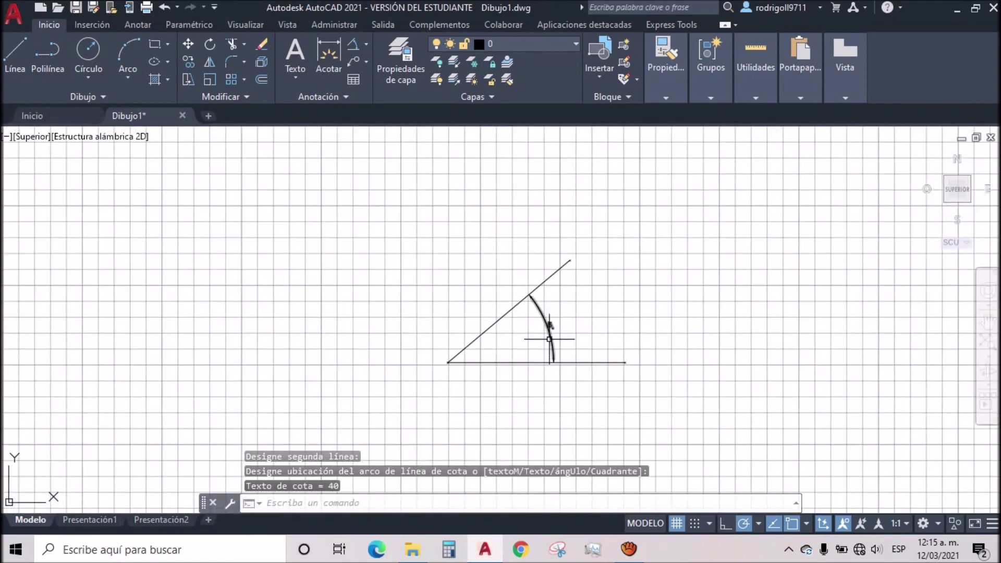
{"action": "key", "text": "Escape"}
{"action": "left_click", "coordinate": [14, 58]}
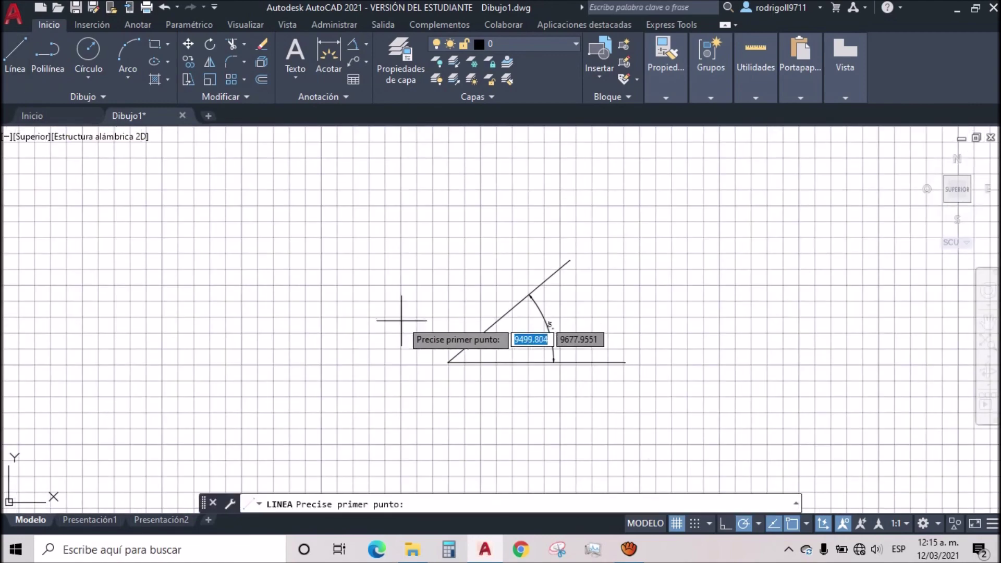
- Draw a 100-unit line at 80° from the shared vertex using polar tracking
{"action": "left_click", "coordinate": [448, 362]}
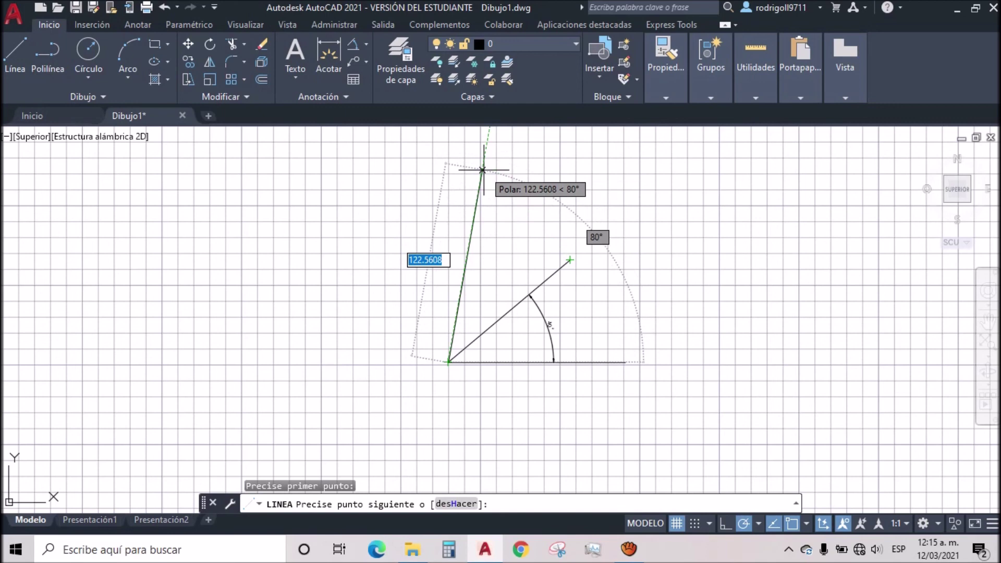
{"action": "type", "text": "100"}
{"action": "key", "text": "Return"}
{"action": "key", "text": "Escape"}
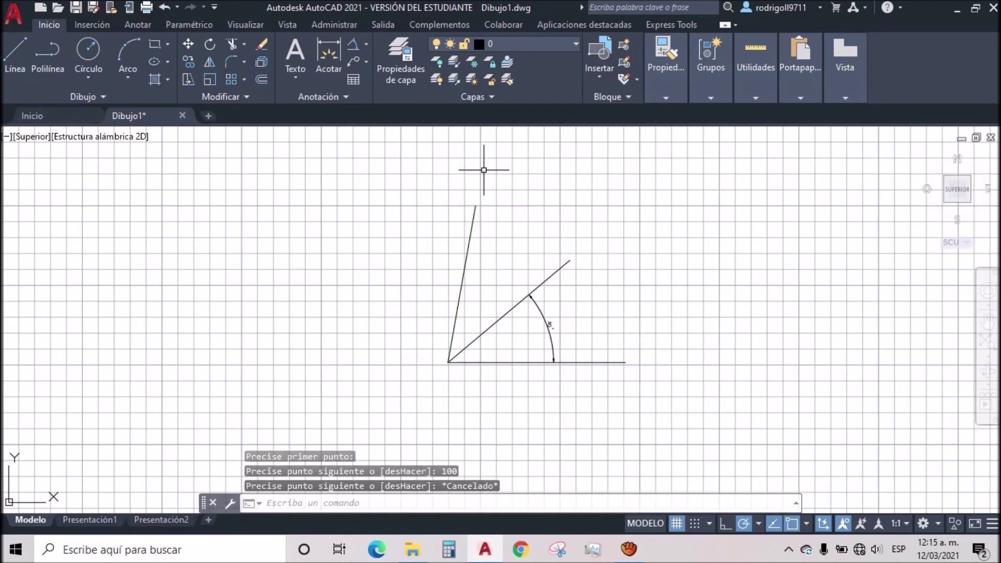
{"action": "left_click", "coordinate": [737, 457]}
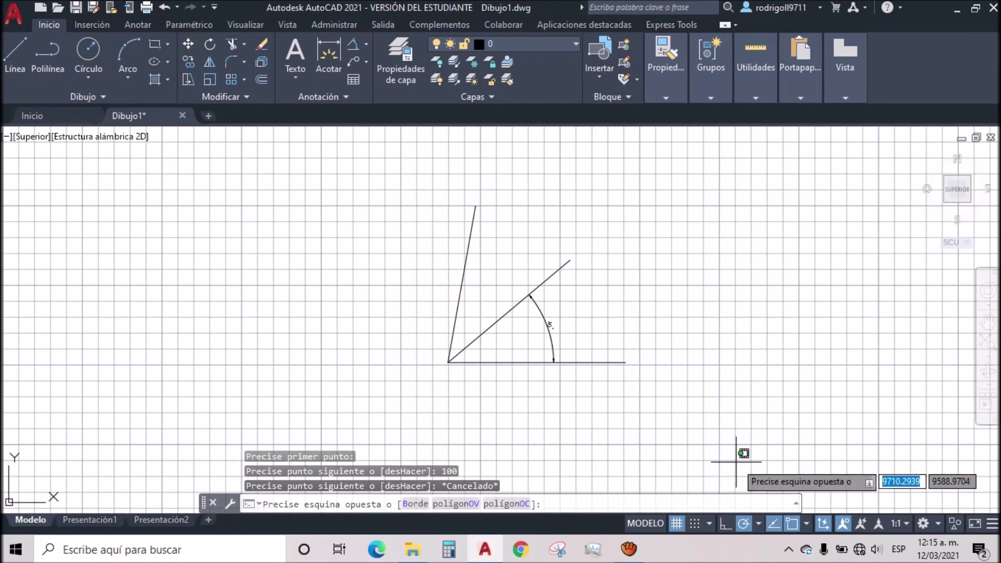
- Window-select the three lines and the 40° dimension, then delete them
{"action": "left_click", "coordinate": [351, 170]}
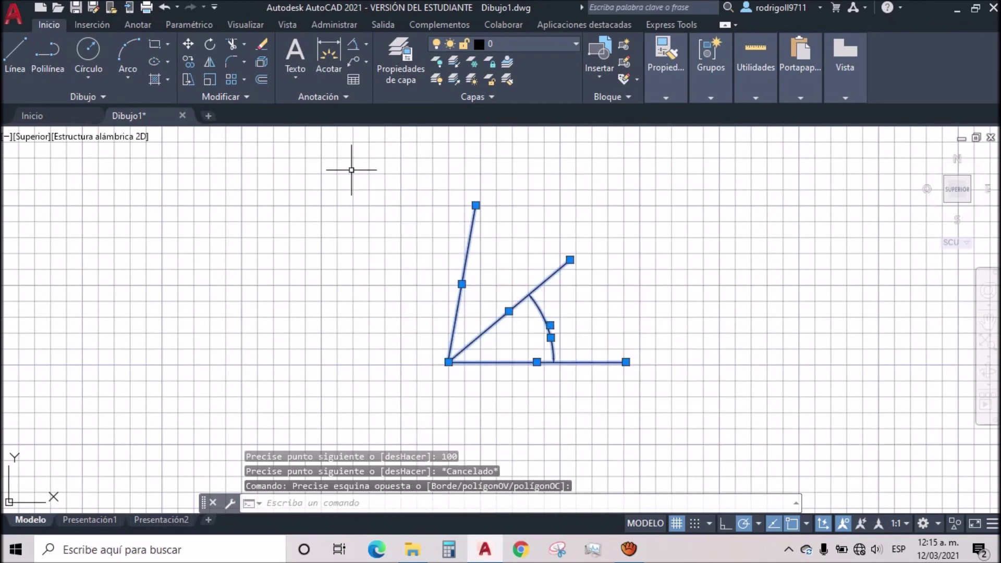
{"action": "key", "text": "Delete"}
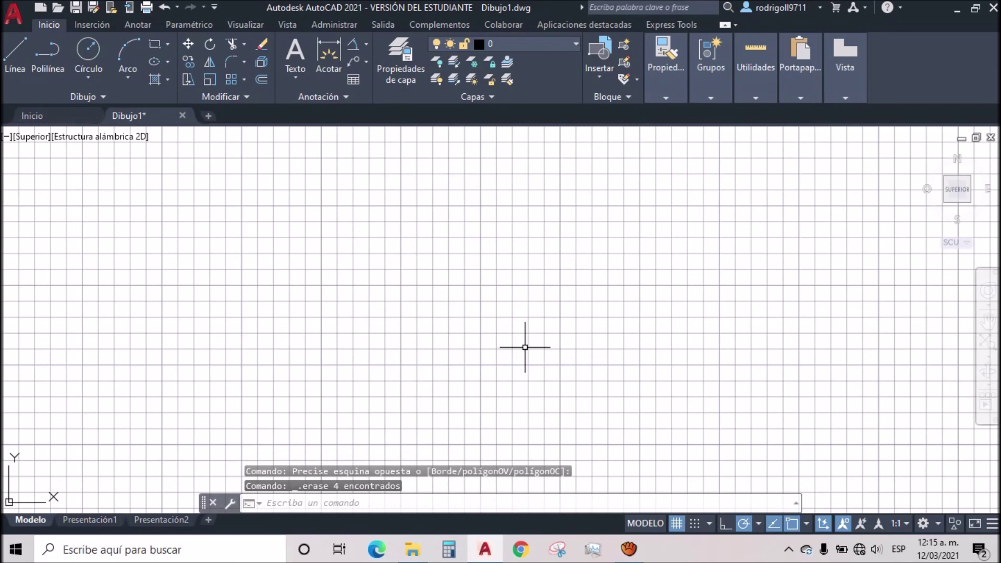